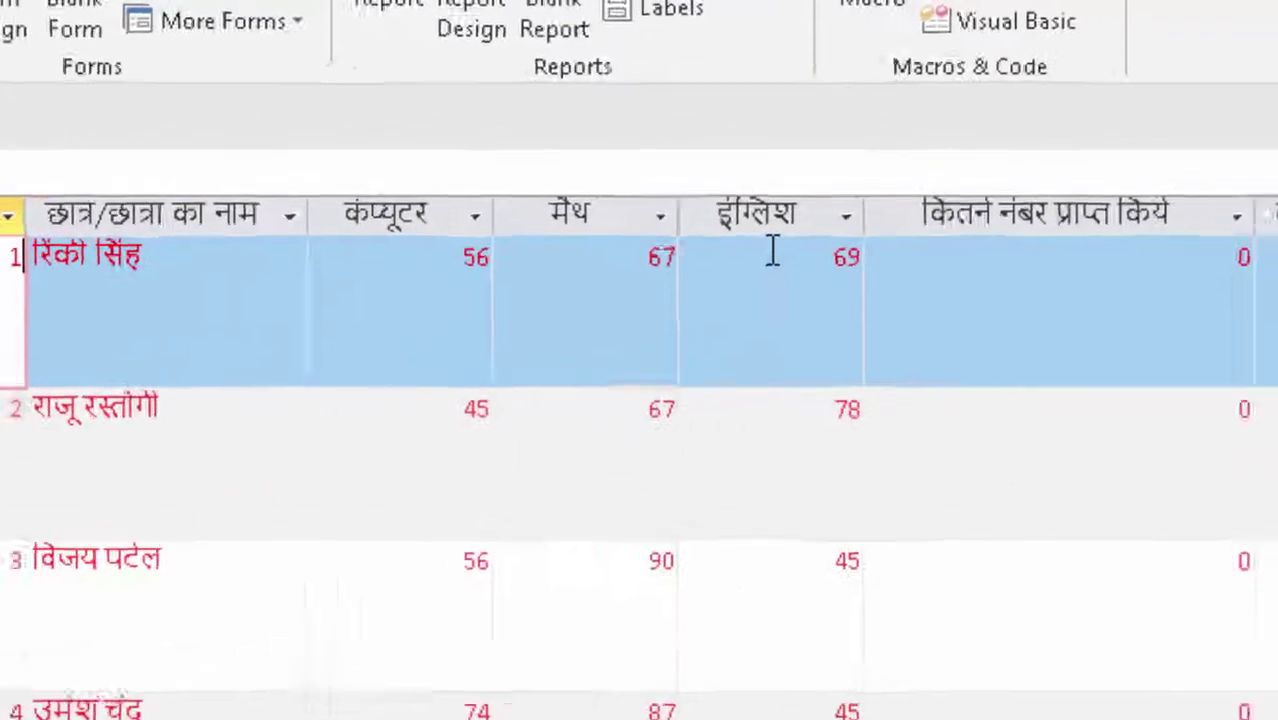
Step: Note the empty total and percentage values, then start a new design query on Table1
left_click(580, 356)
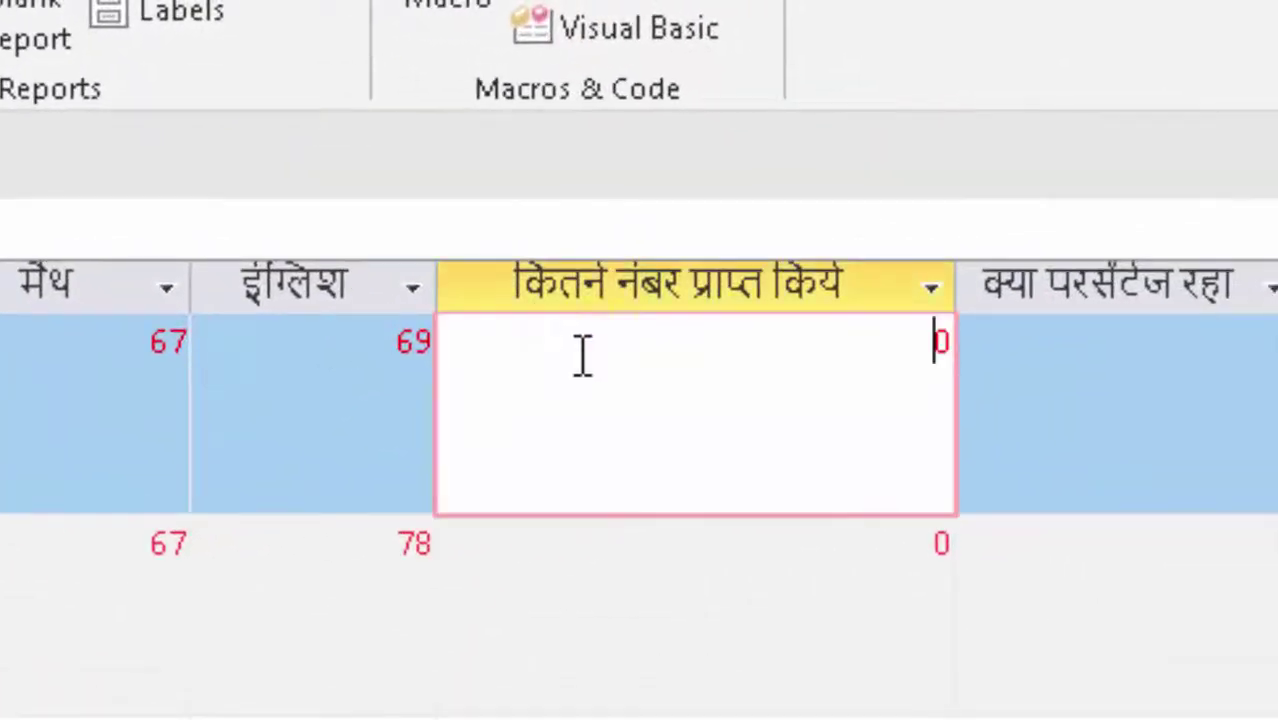
left_click(1141, 372)
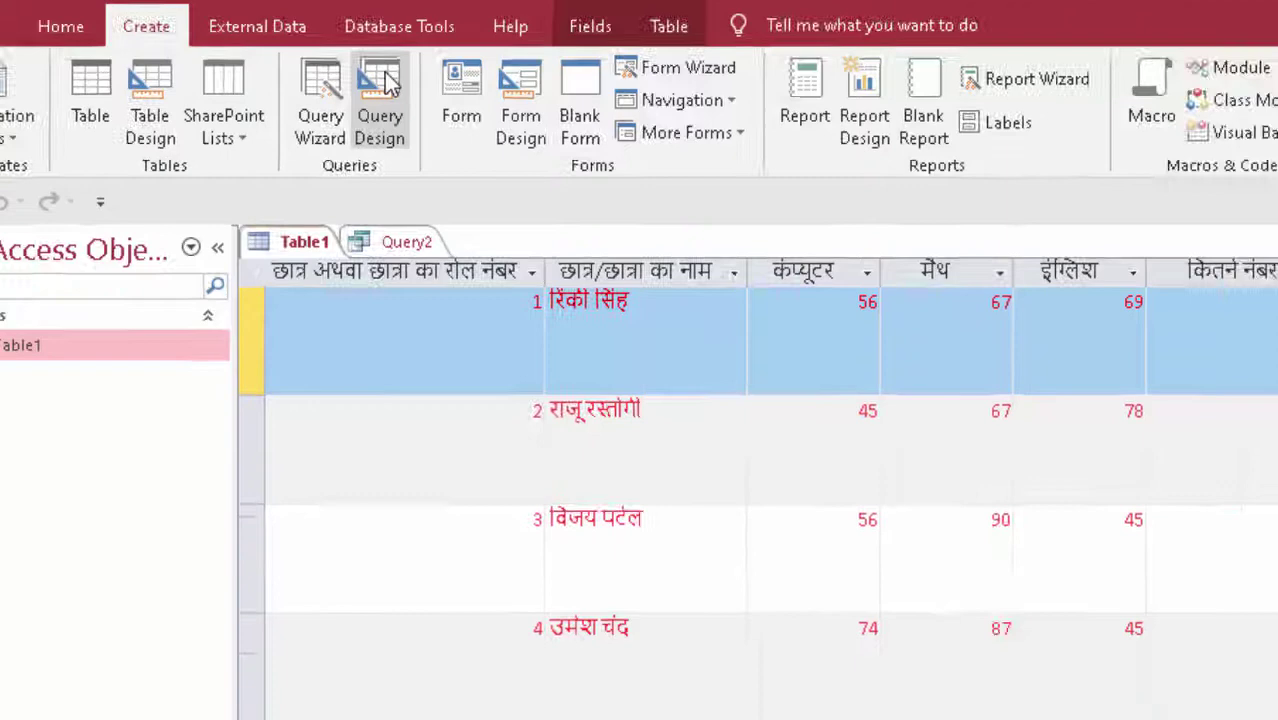
left_click(380, 85)
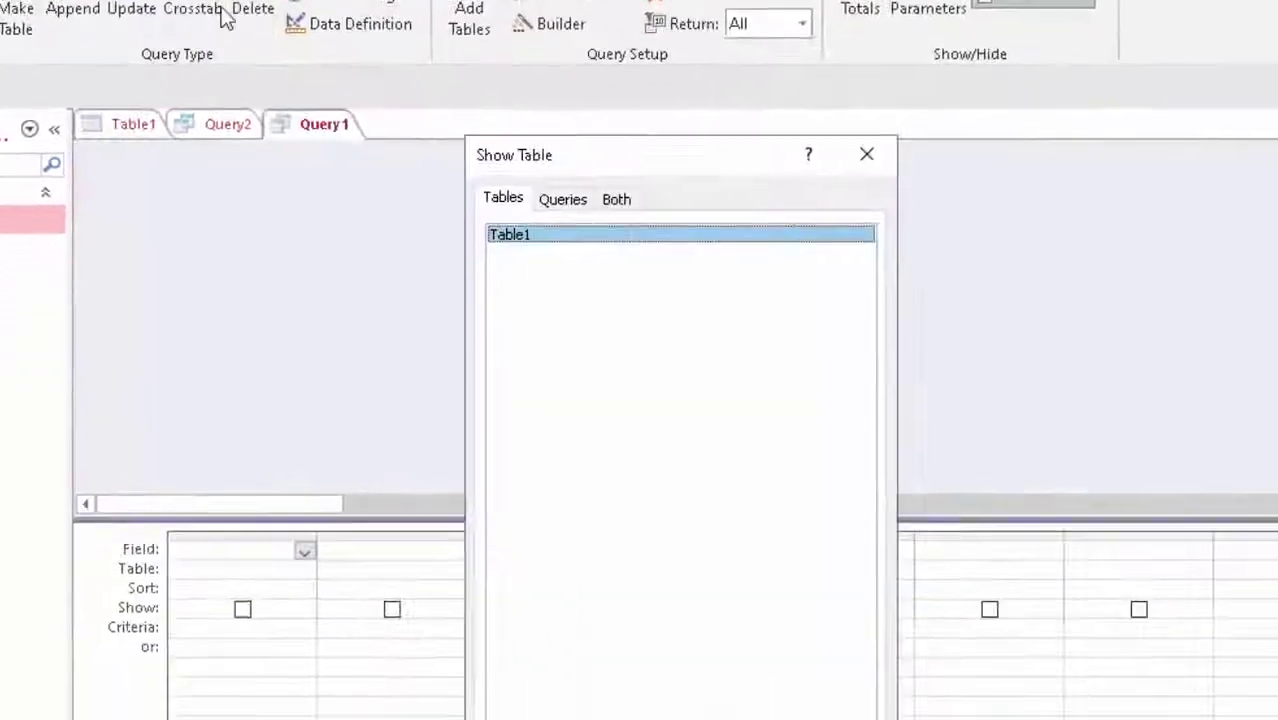
left_click(633, 705)
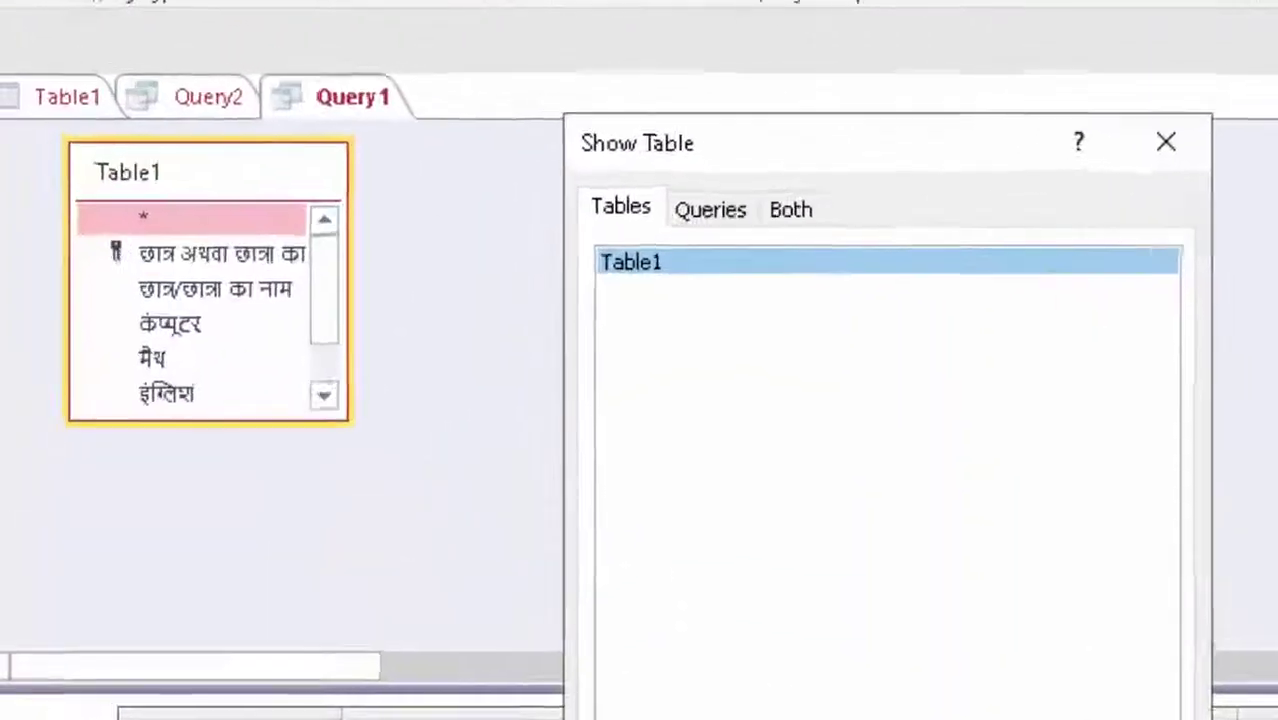
left_click(740, 704)
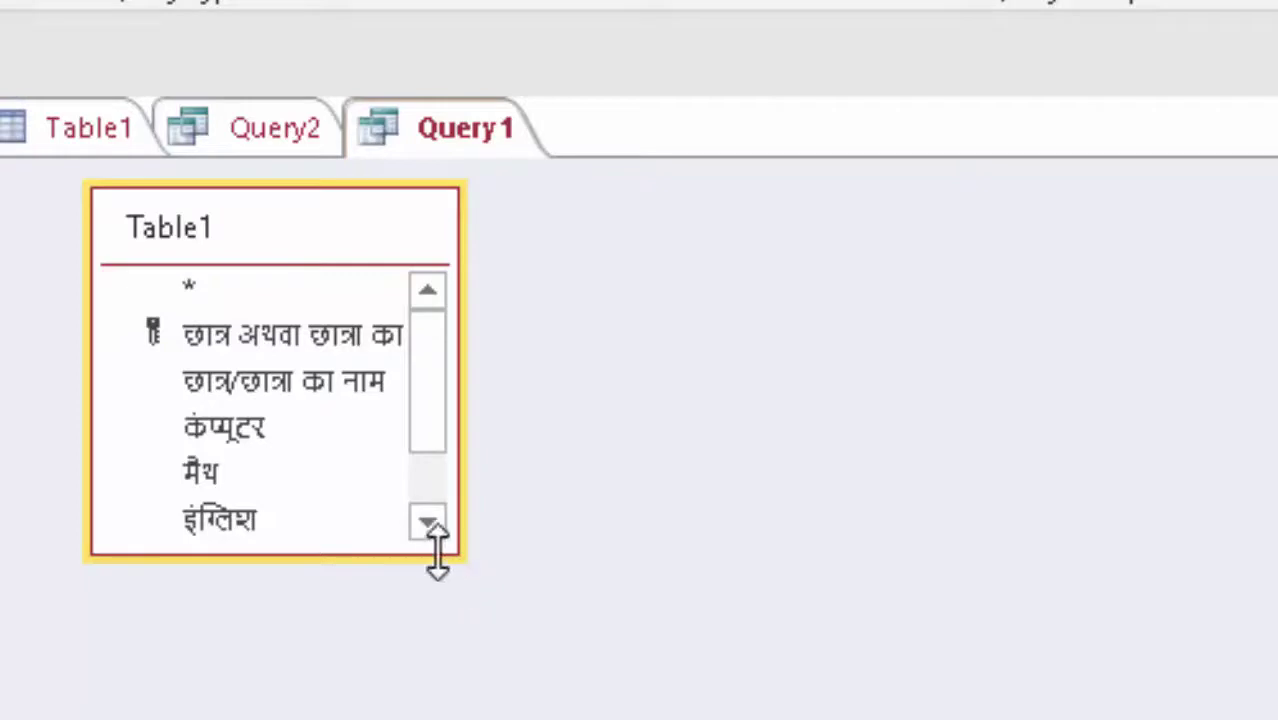
Step: Enlarge the Table1 field list and add every field to the query design grid
mouse_move(462, 557)
left_mouse_down()
mouse_move(510, 713)
mouse_move(556, 719)
left_mouse_up()
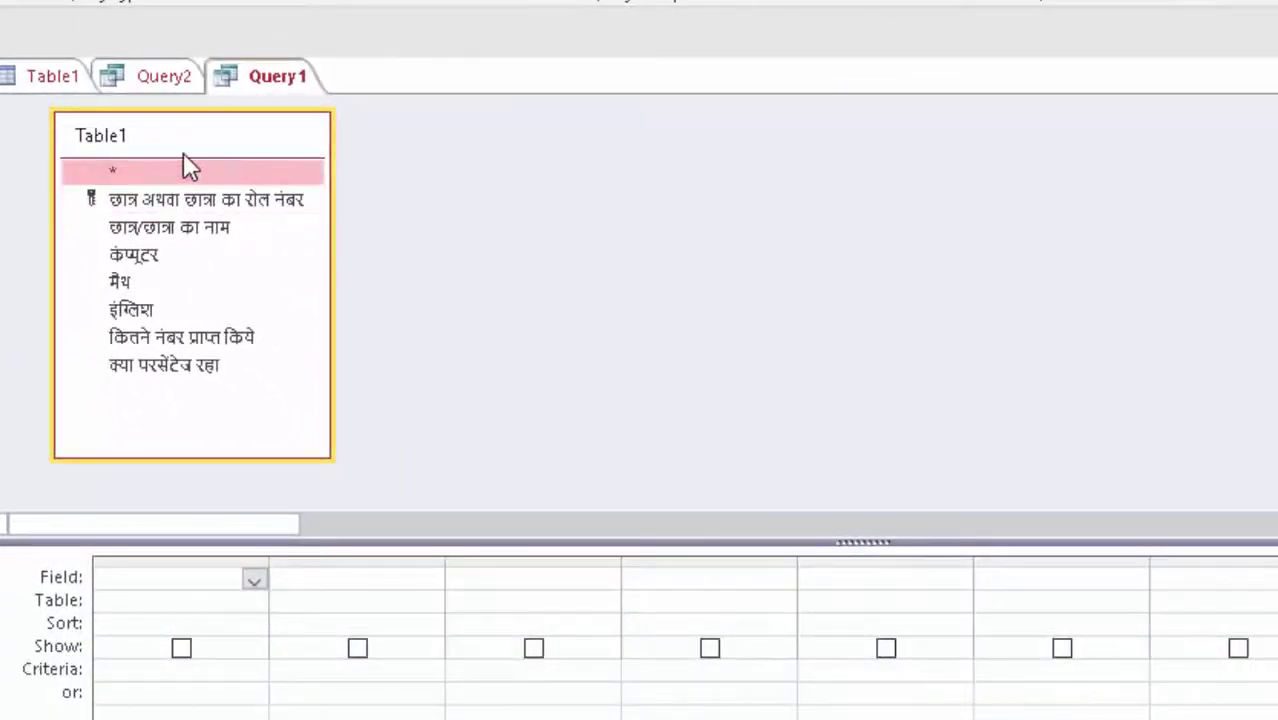
double_click(183, 152)
mouse_move(182, 255)
left_mouse_down()
mouse_move(218, 343)
mouse_move(237, 570)
left_mouse_up()
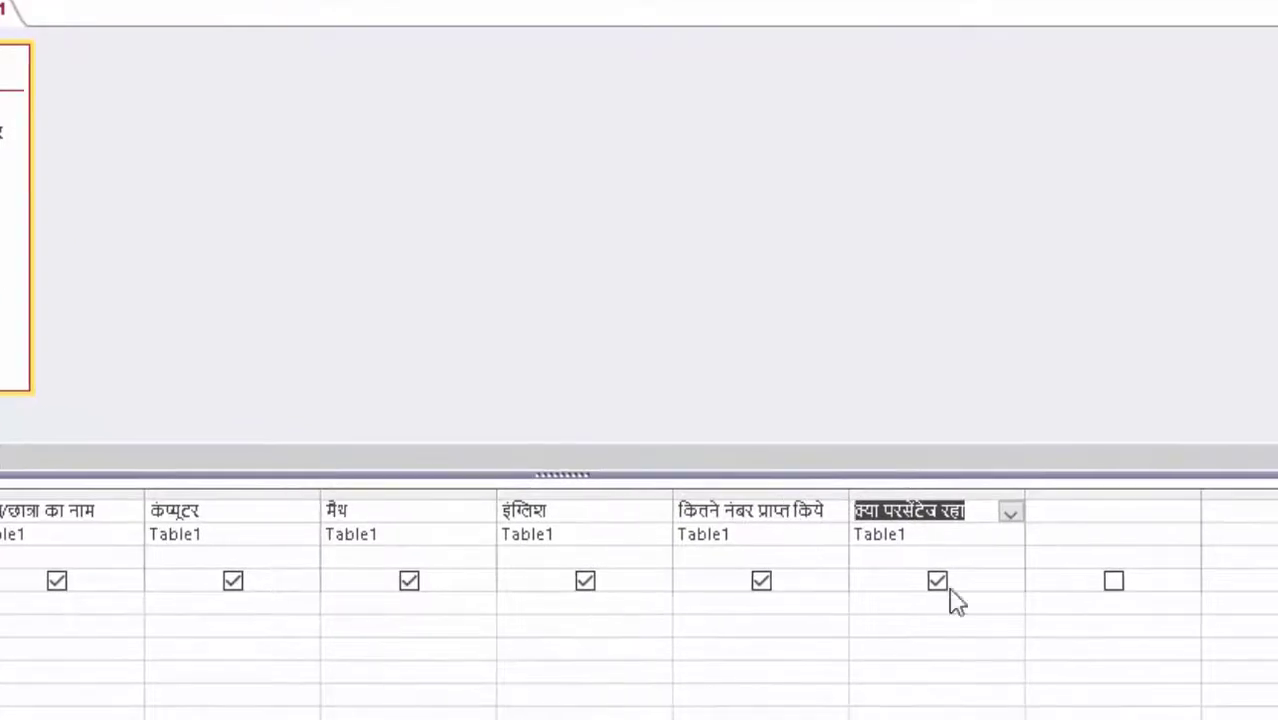
left_click(834, 512)
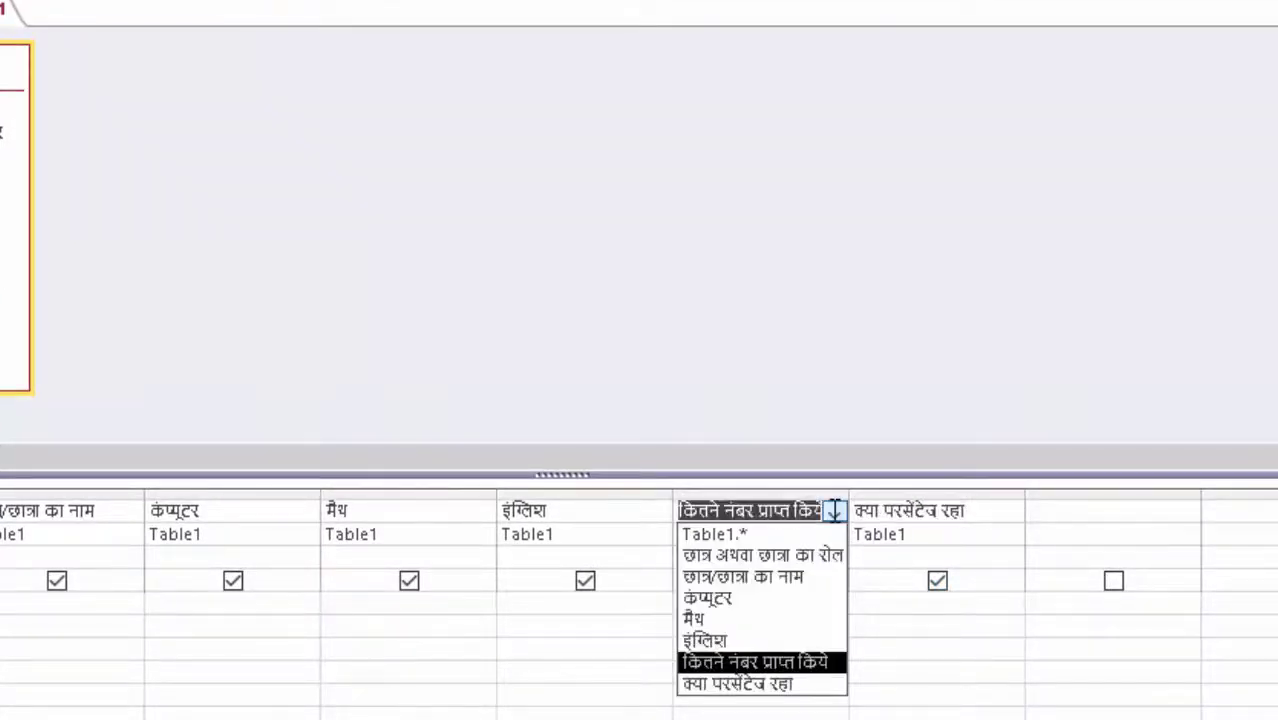
right_click(822, 507)
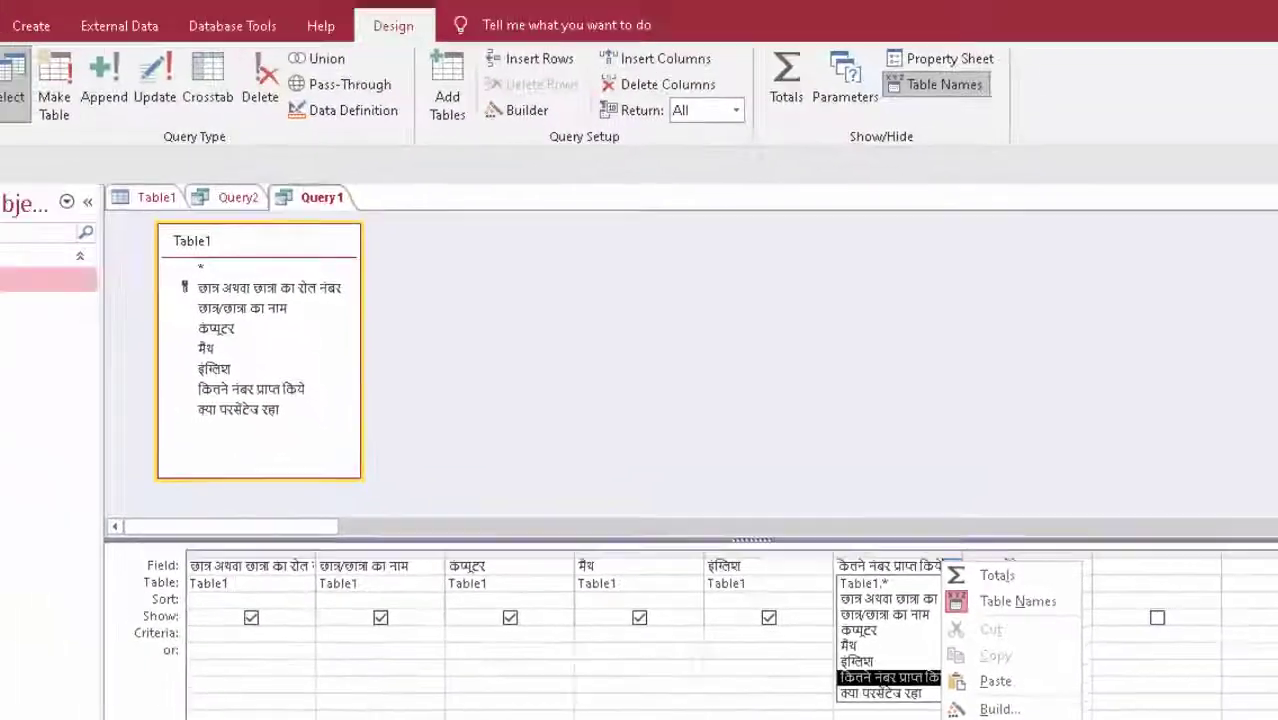
Step: Append :[कंप्यूटर]+[मैथ]+[इंग्लिश] to the total-marks field using the Zoom box
left_click(1000, 719)
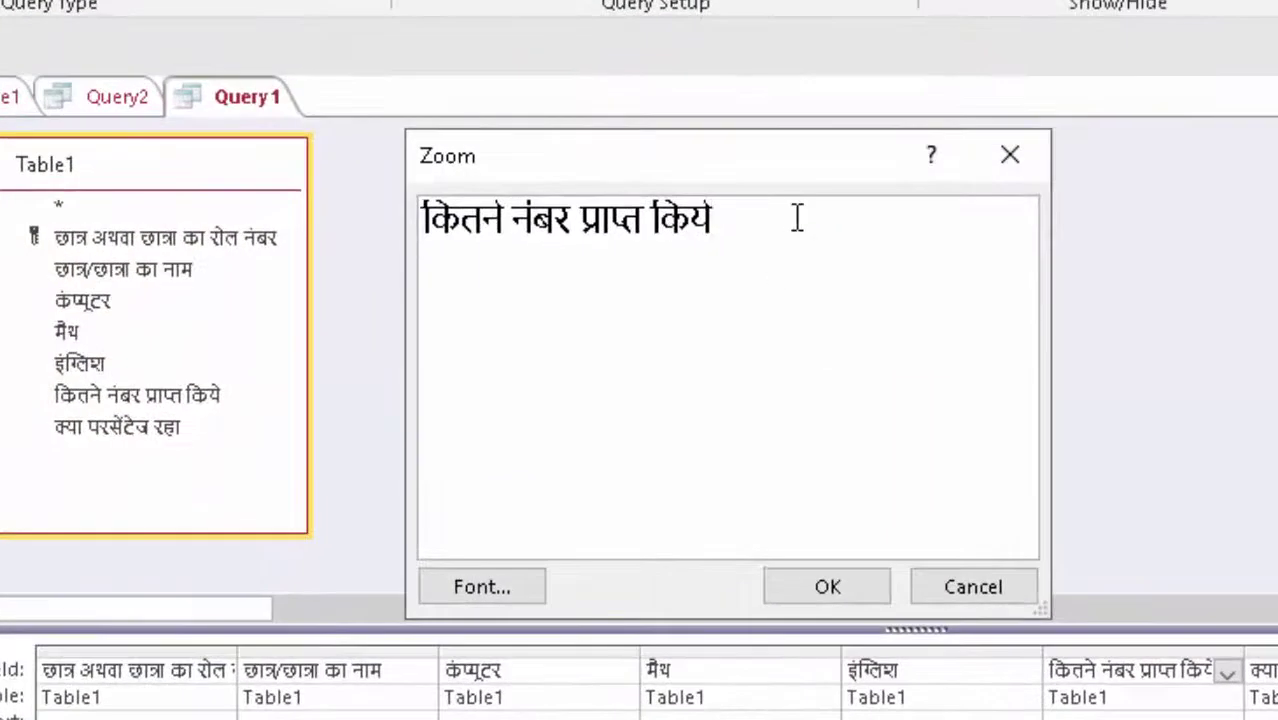
type(":[")
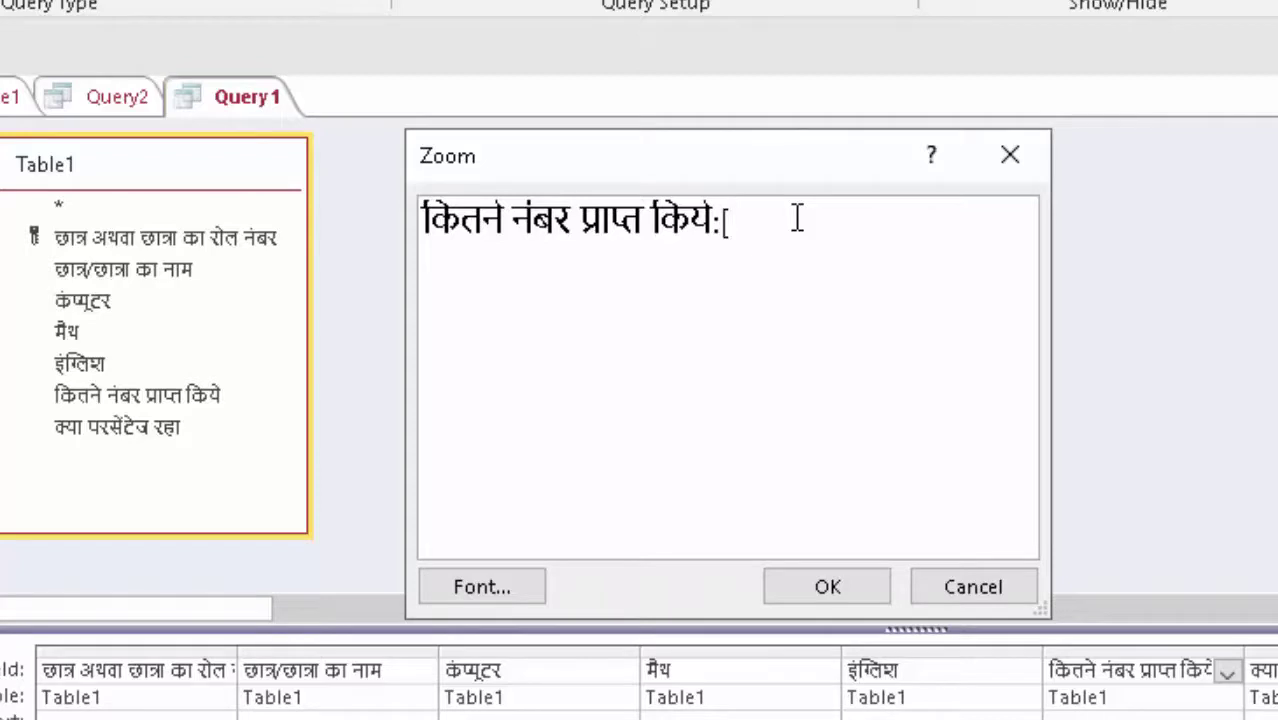
type("कंप्यूटर]")
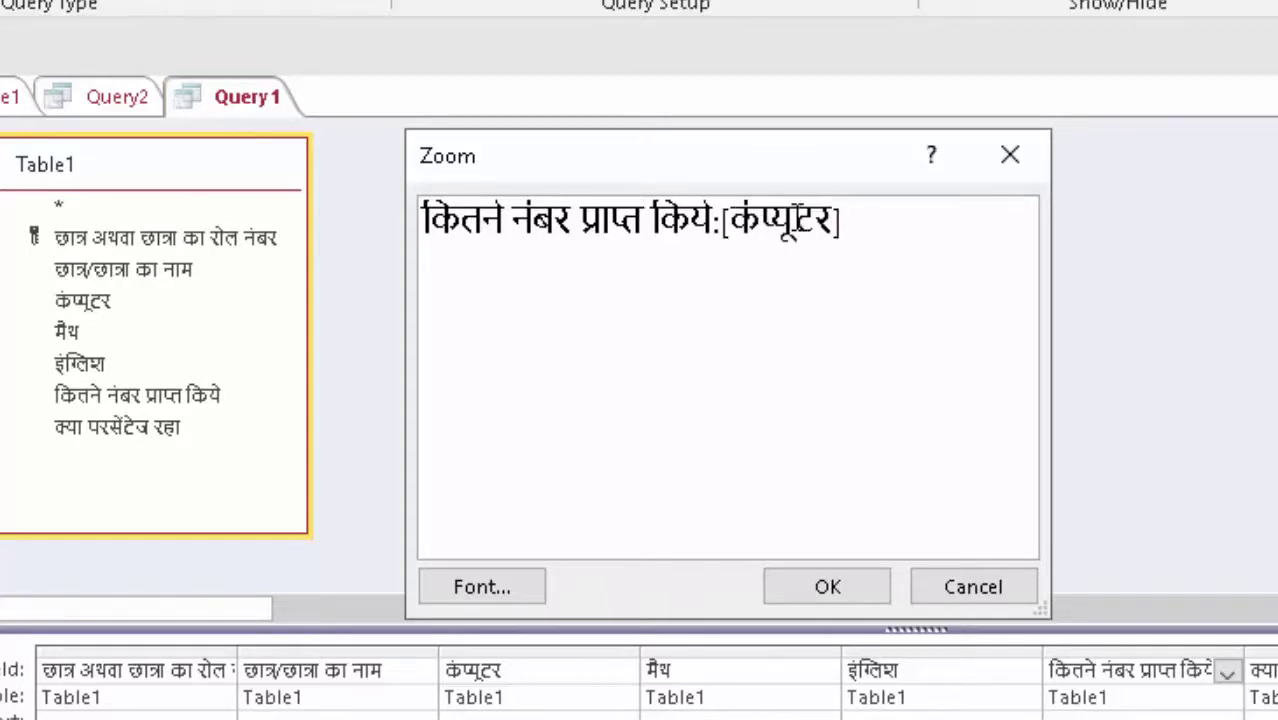
type("+")
type("[")
type("Math")
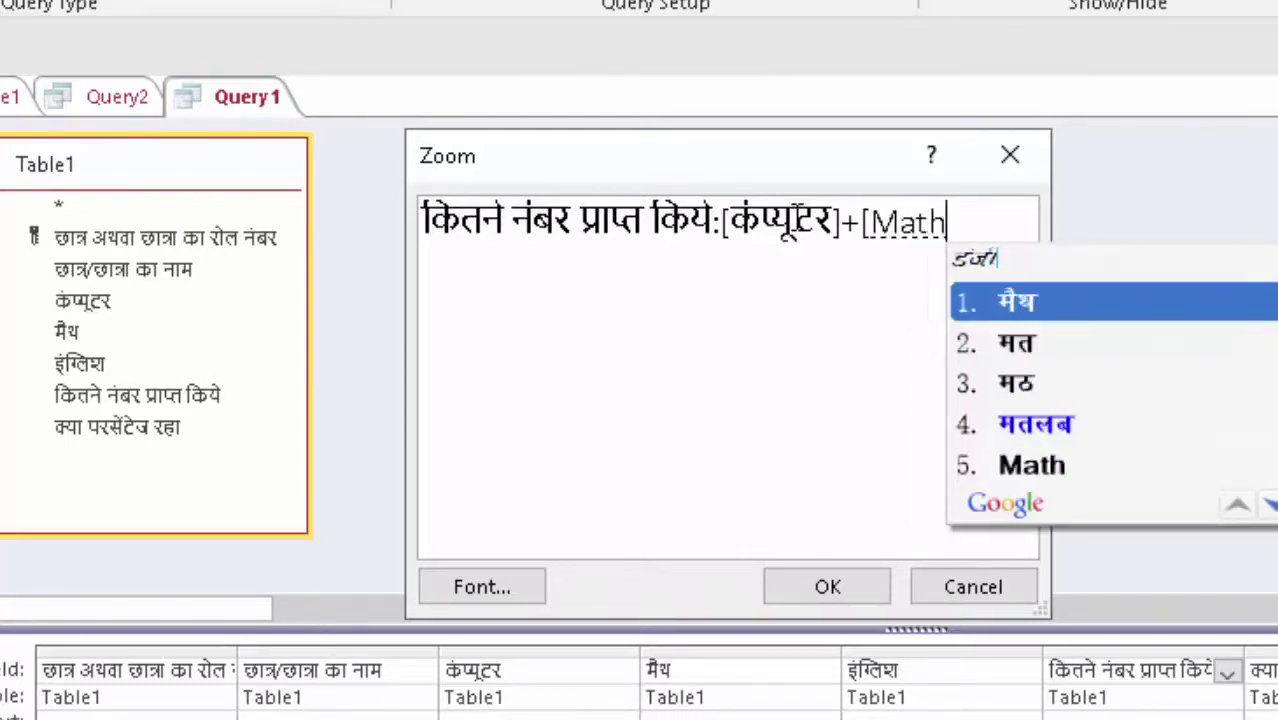
key("Return")
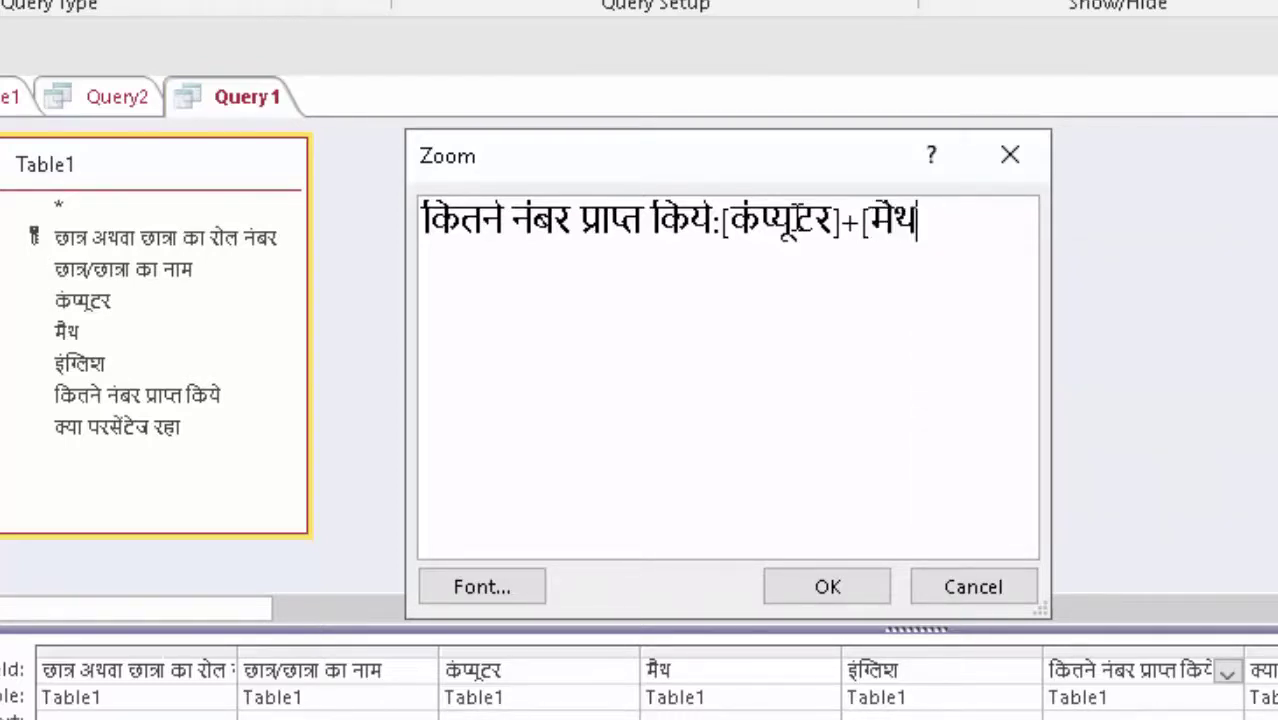
type("]")
type("+[")
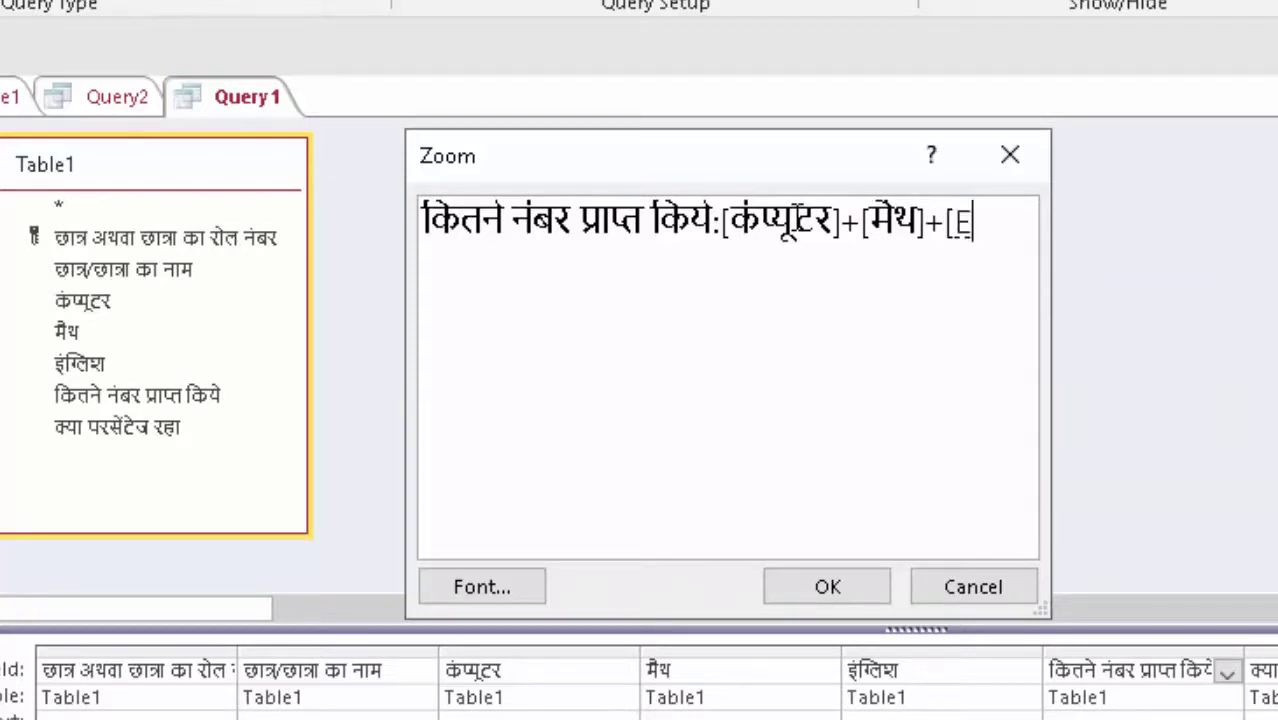
type("Engli")
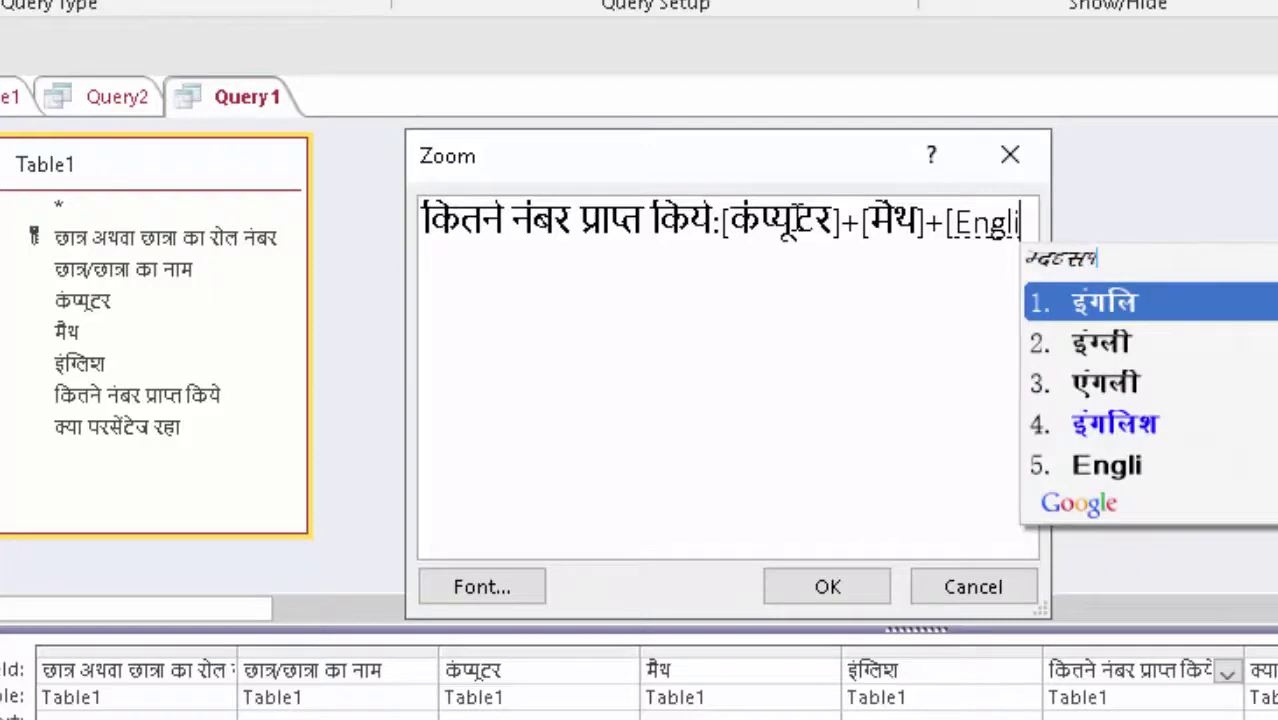
type("sh")
key("space")
type("]")
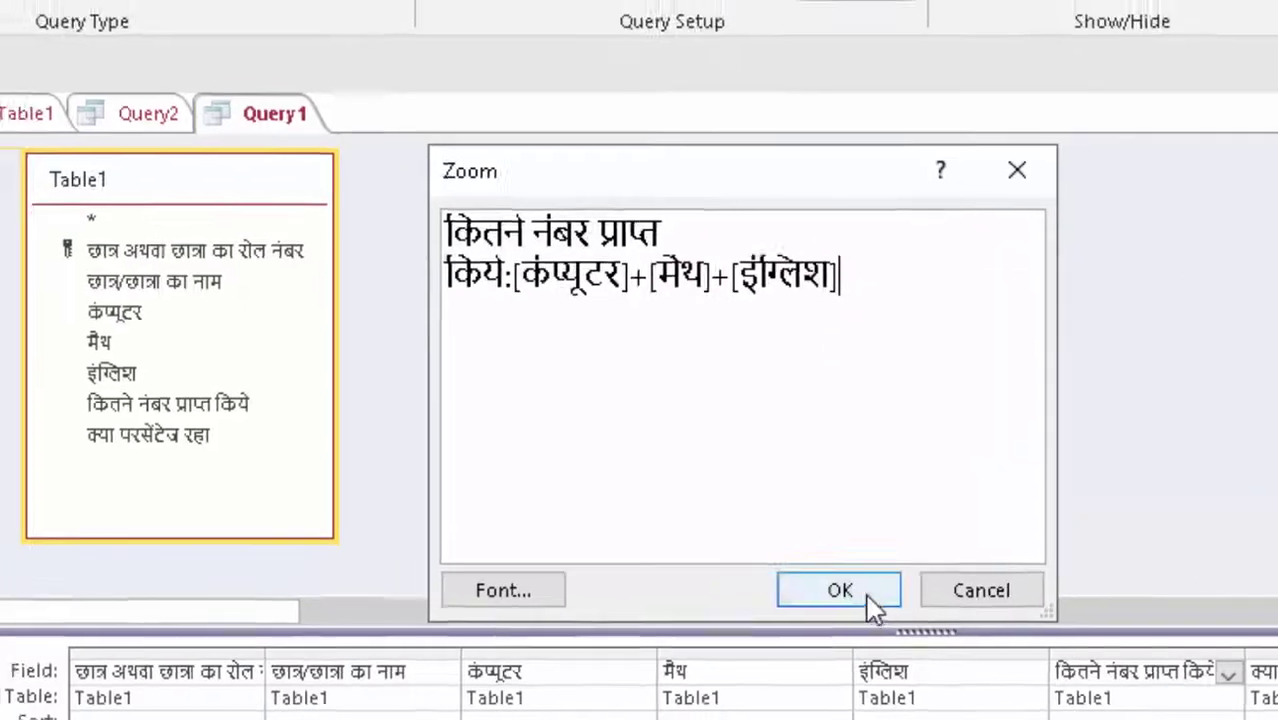
left_click(850, 595)
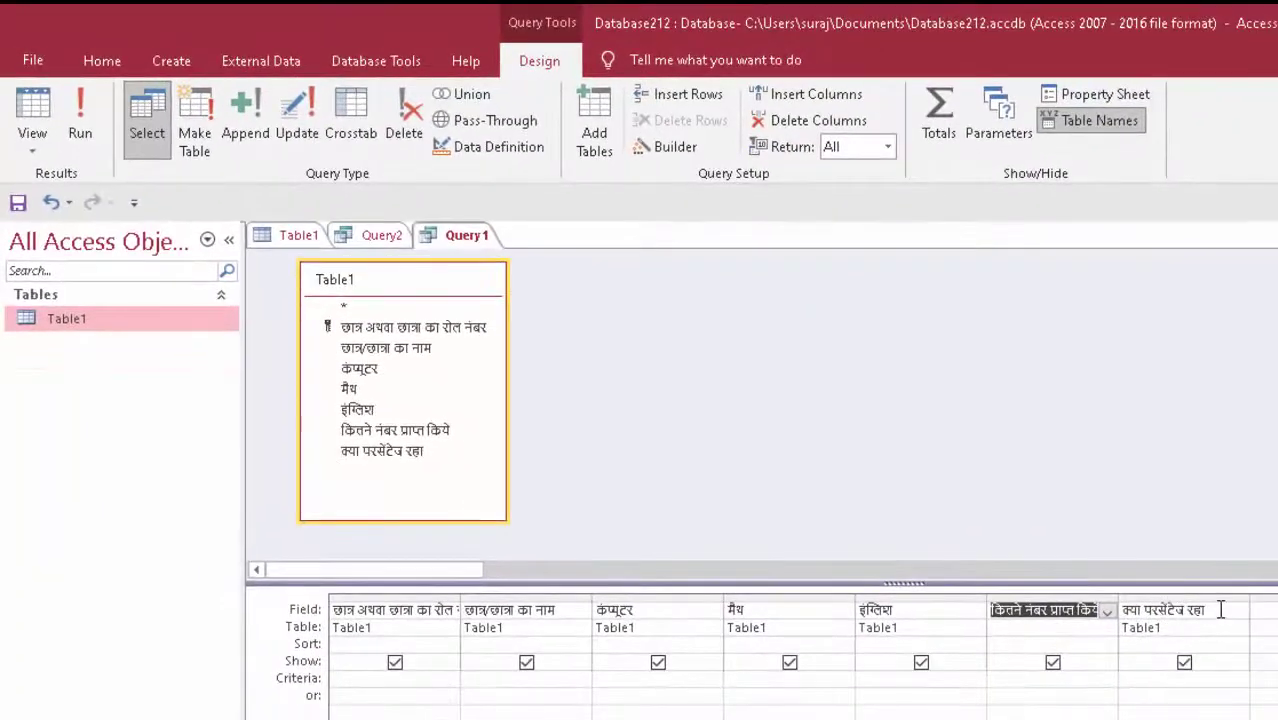
Step: Enter क्या परसेंटेज रहा:[कितने नंबर प्राप्त किये]*100/300 as the percentage field expression via Zoom
left_click(1221, 610)
right_click(1221, 610)
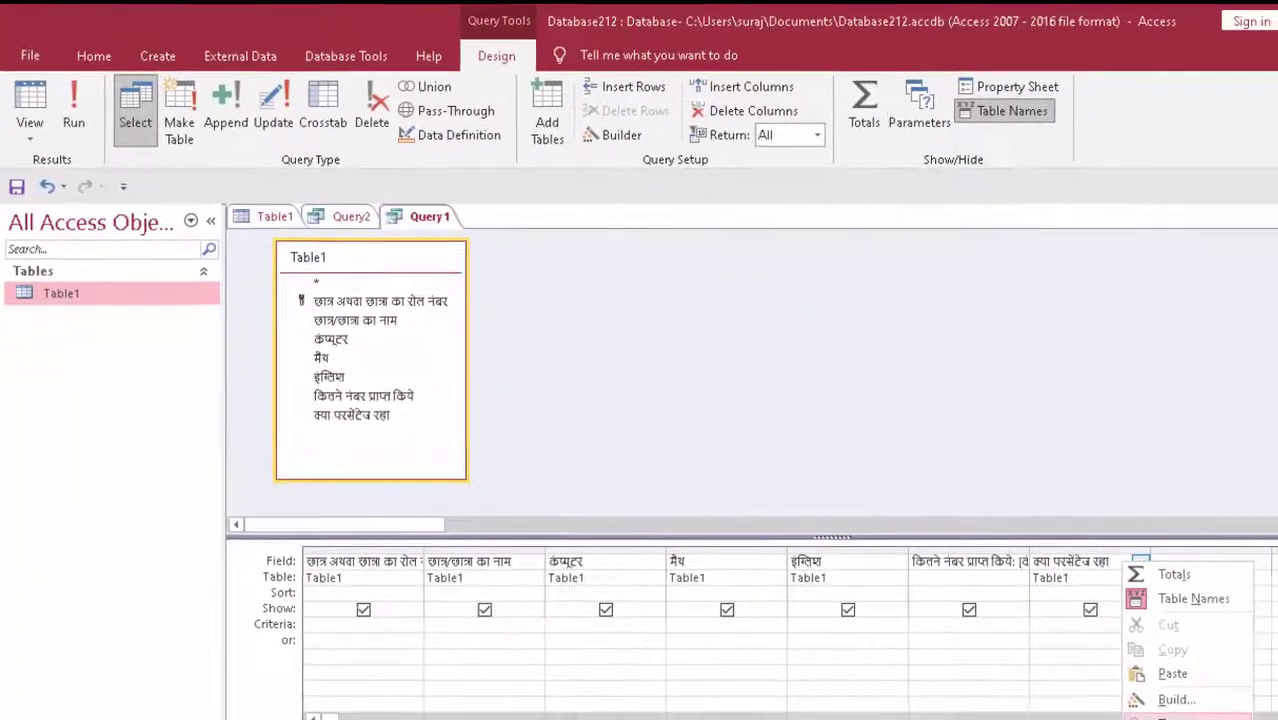
left_click(1255, 716)
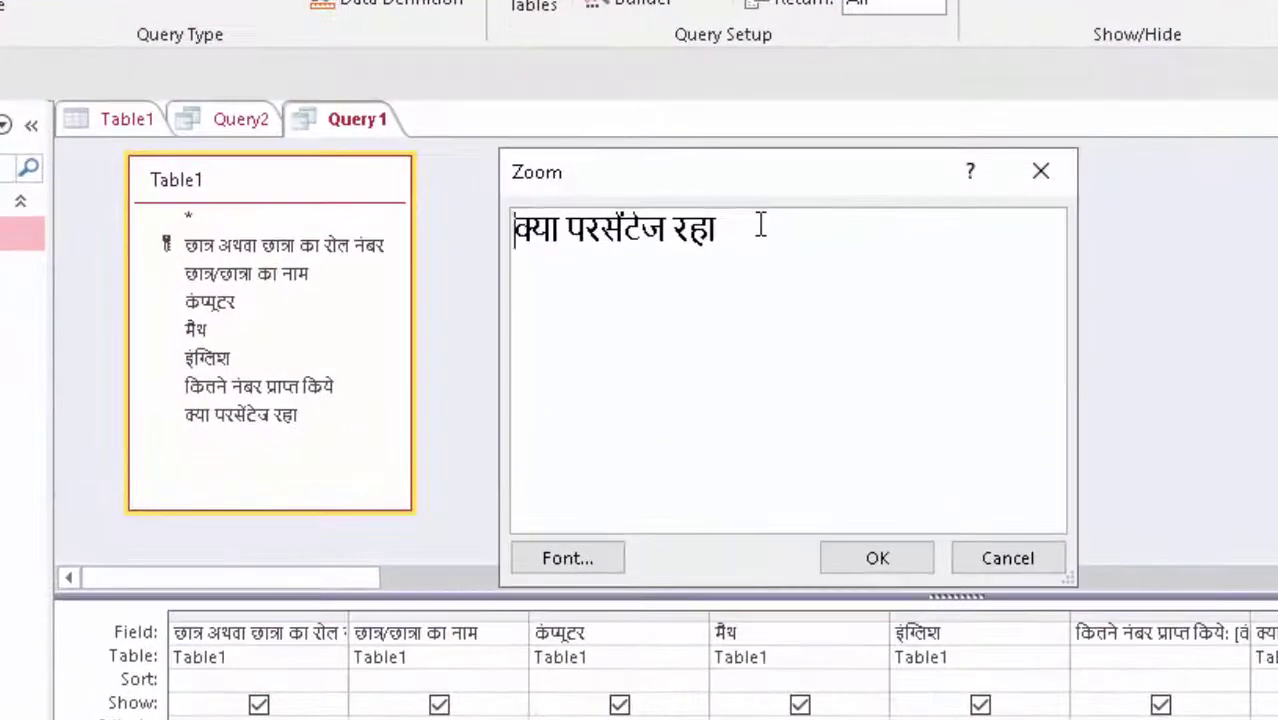
type(":[")
type("Kitan")
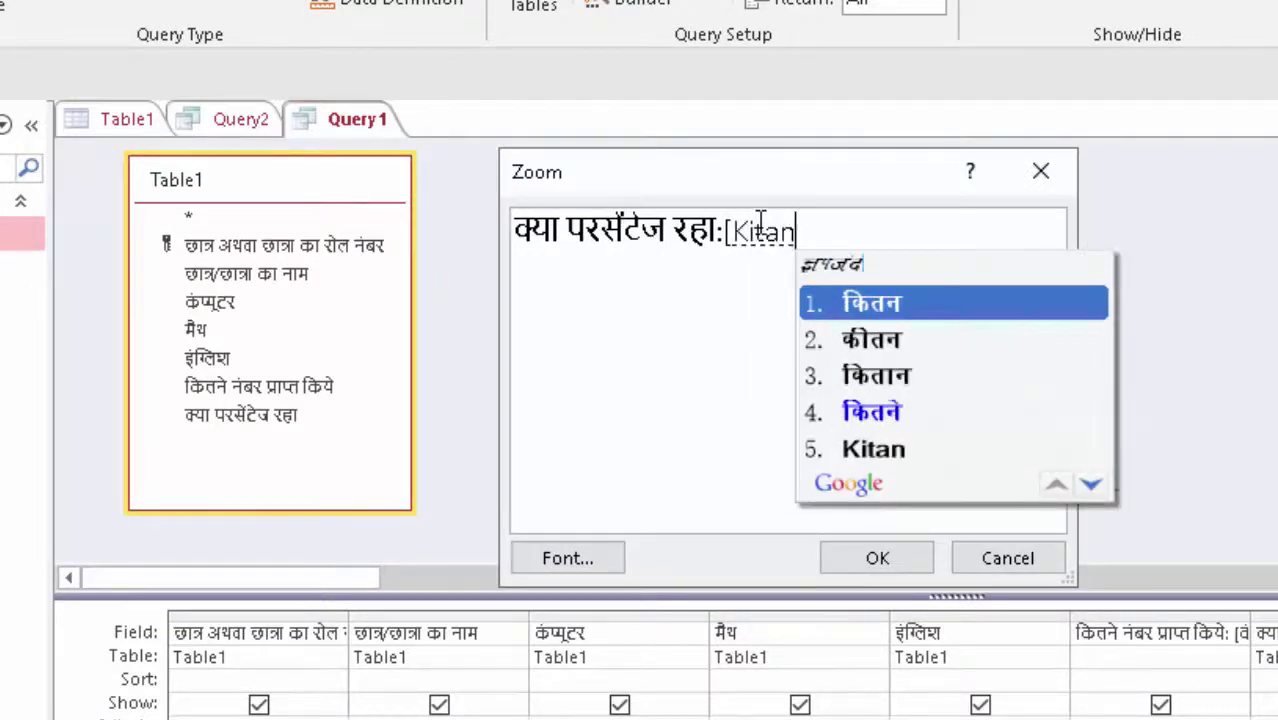
type("e num")
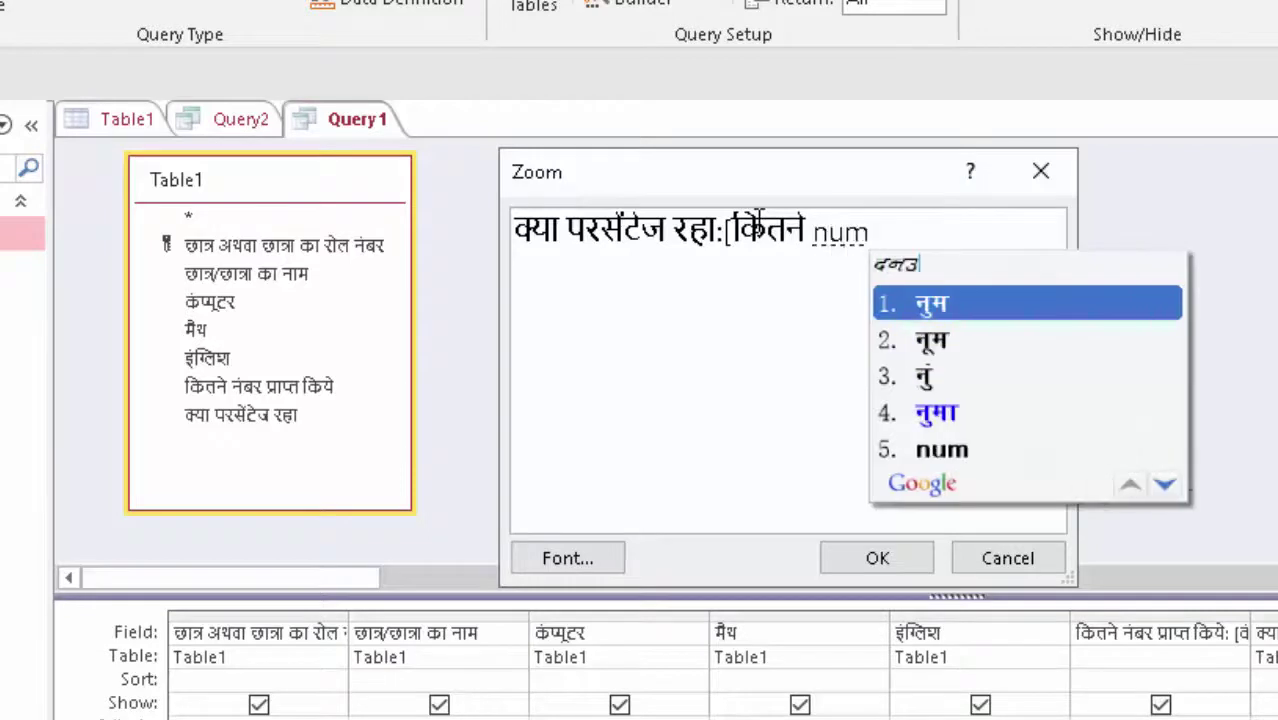
type("ber")
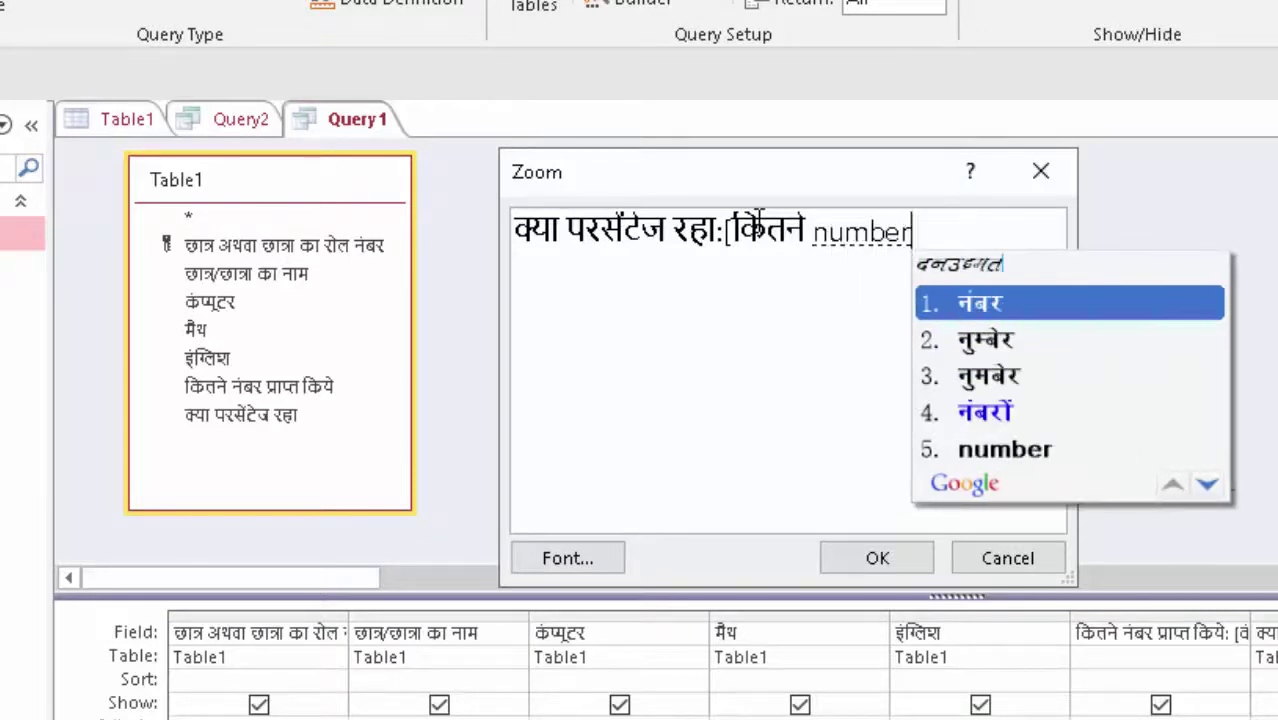
key("Return")
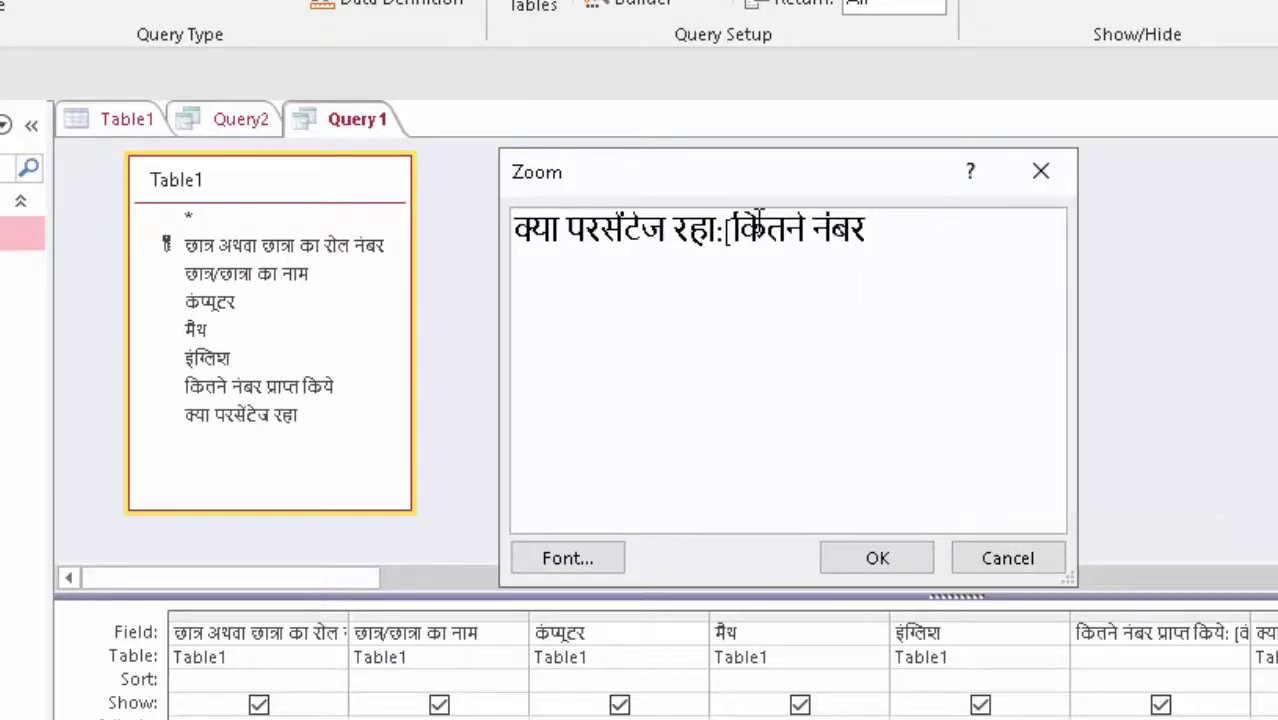
type("pra")
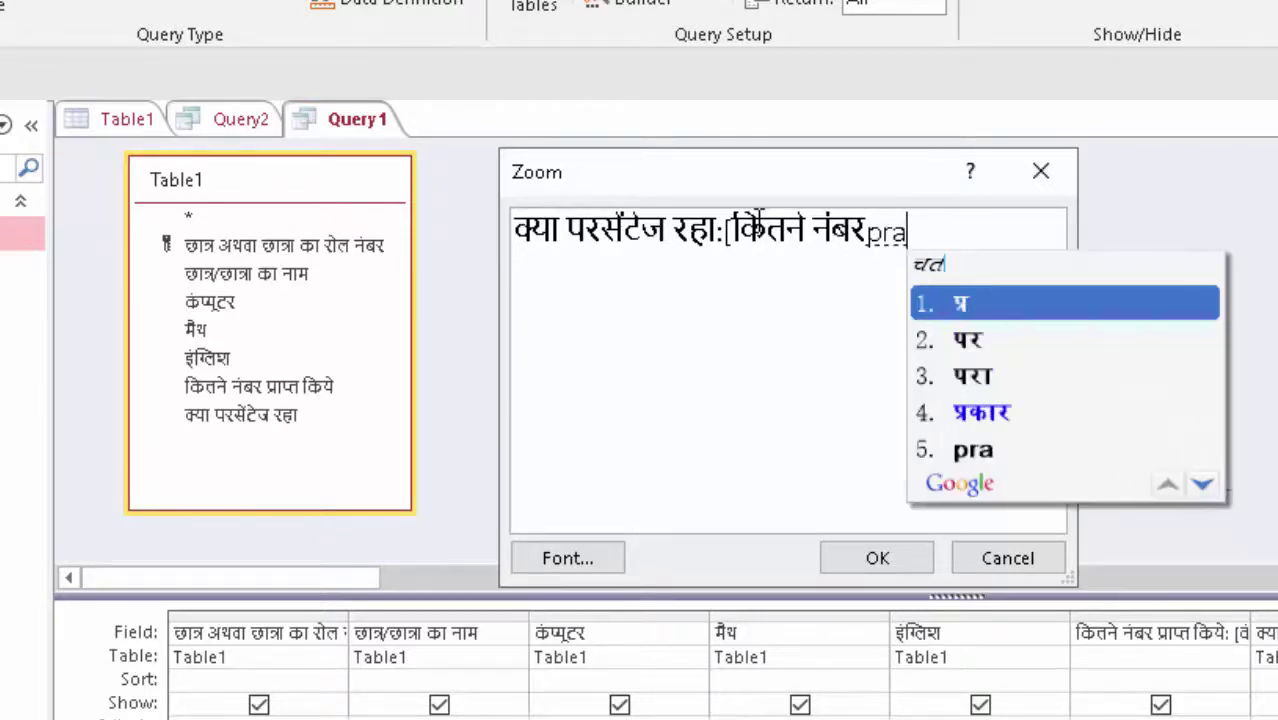
type("pt kiye]")
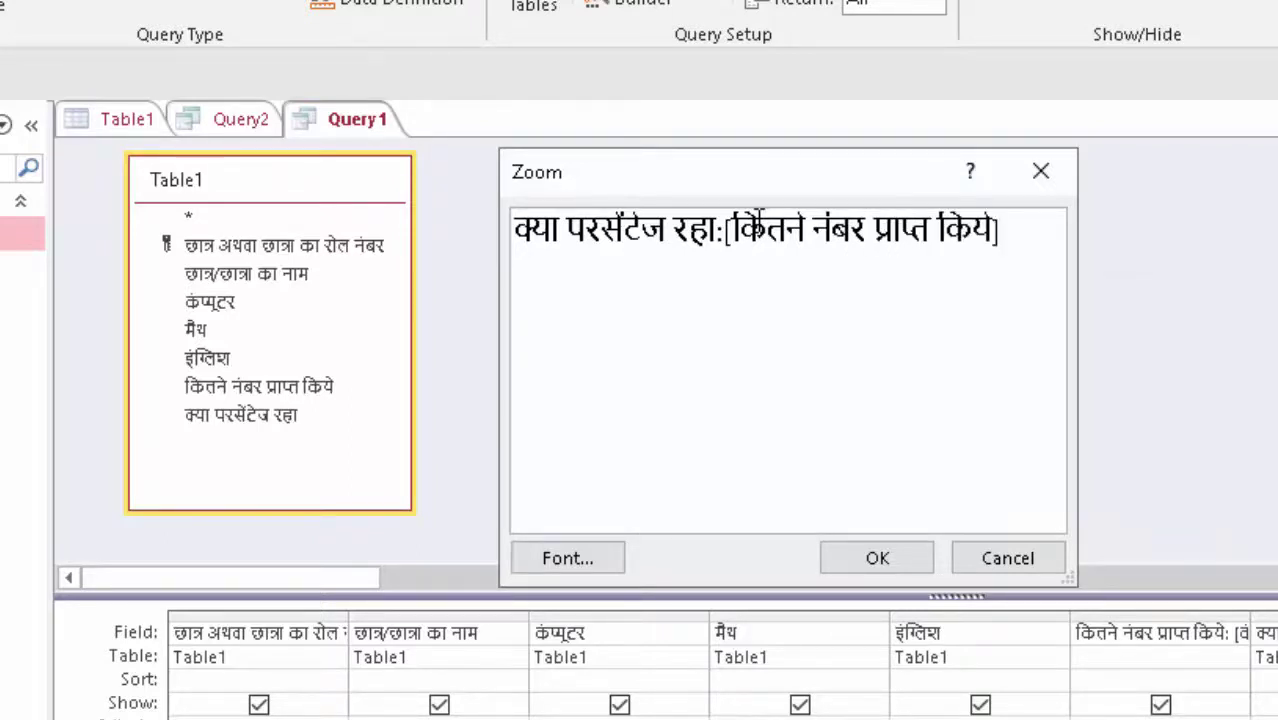
type("*")
type("100")
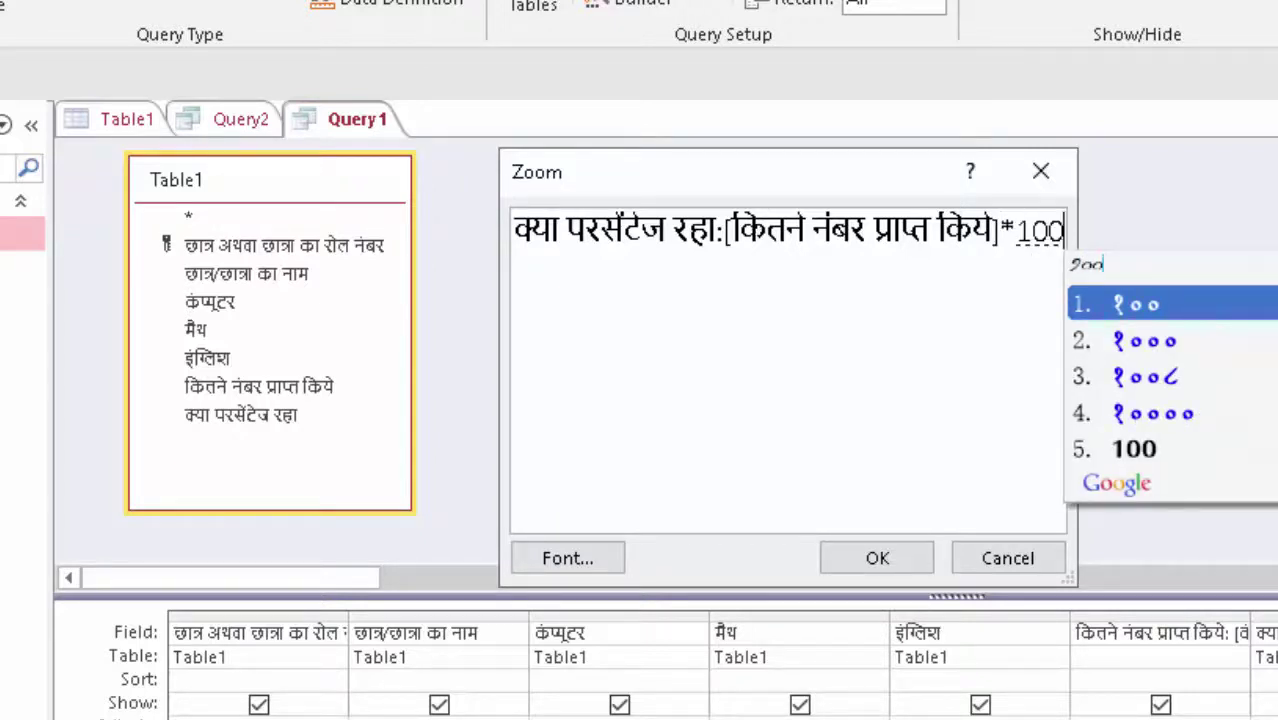
left_click(1137, 463)
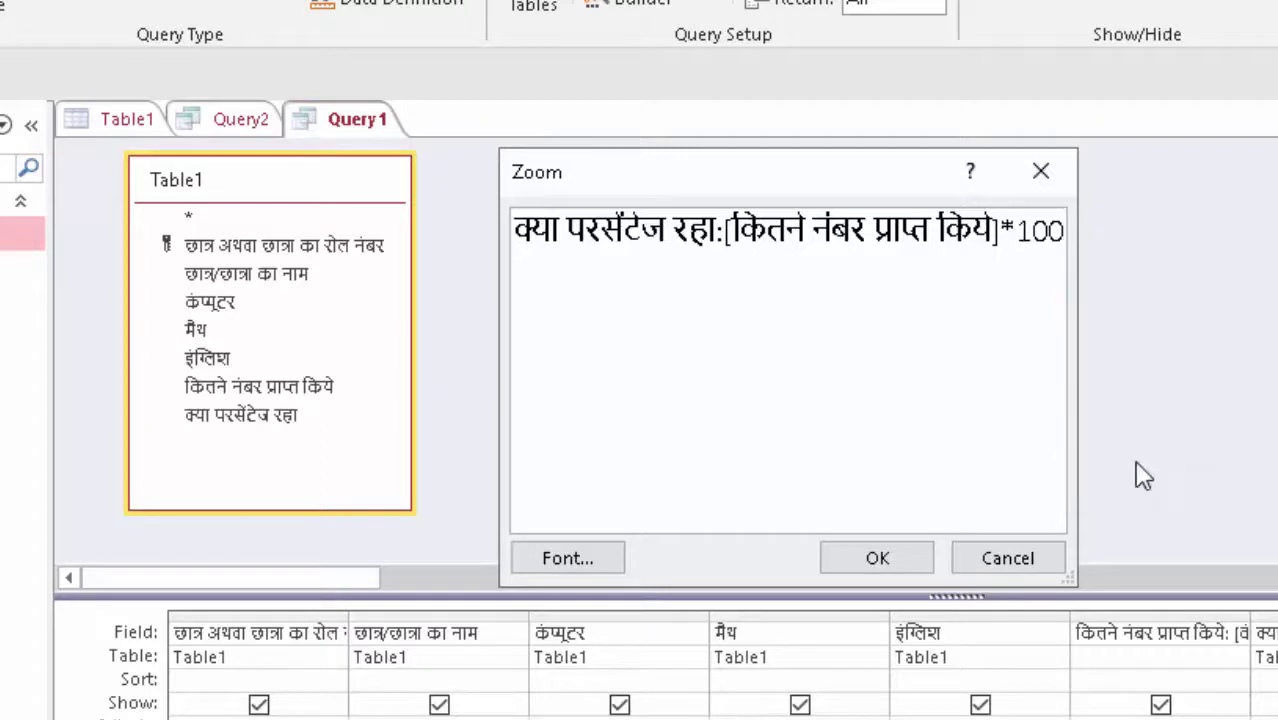
type("/3")
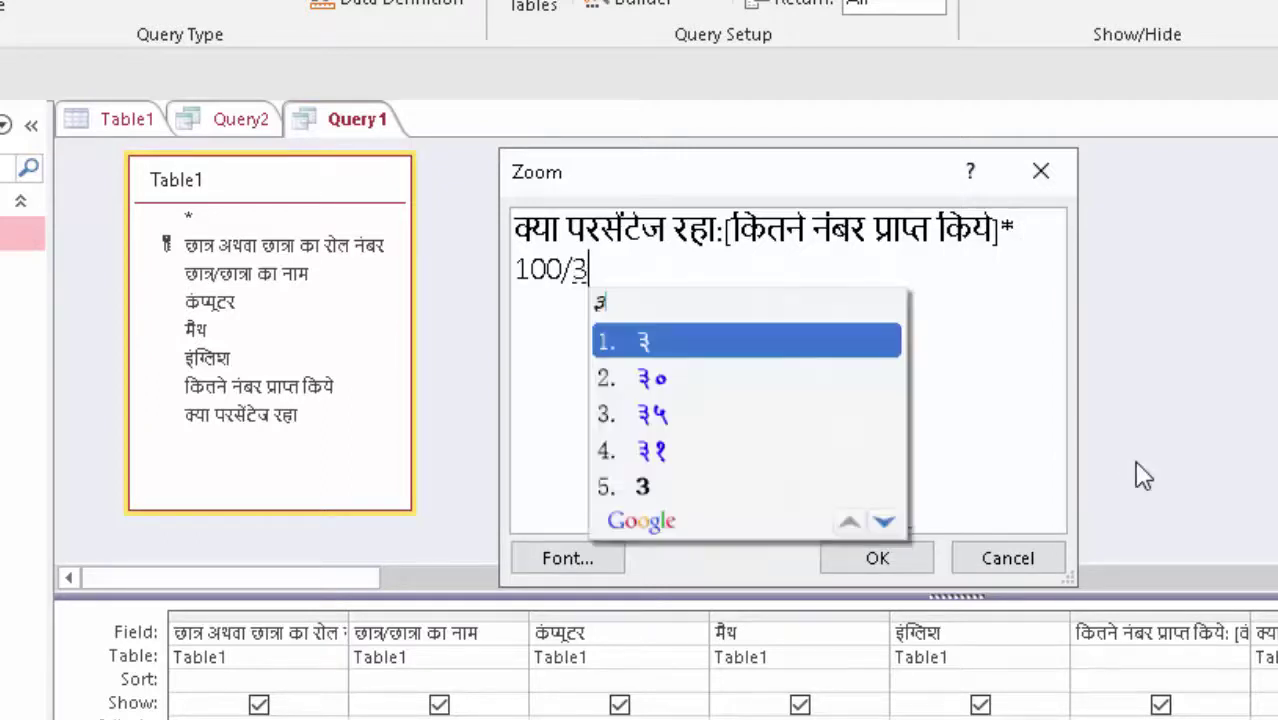
type("00")
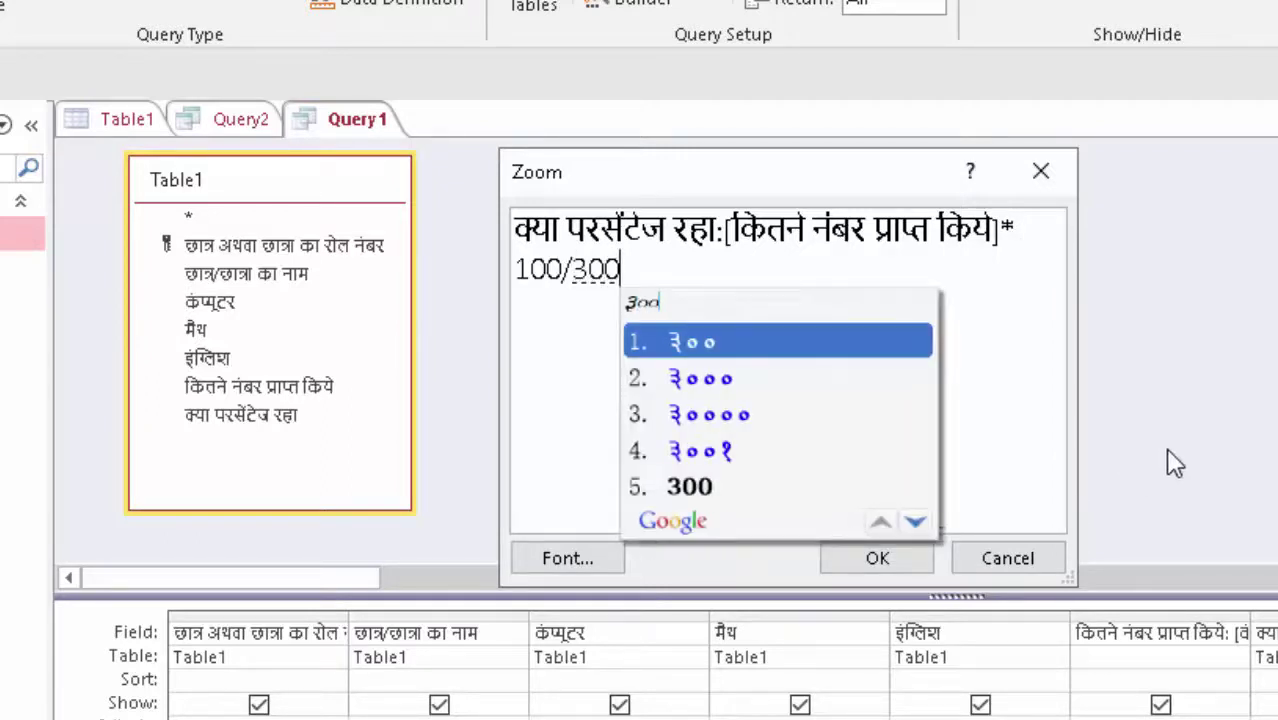
left_click(704, 494)
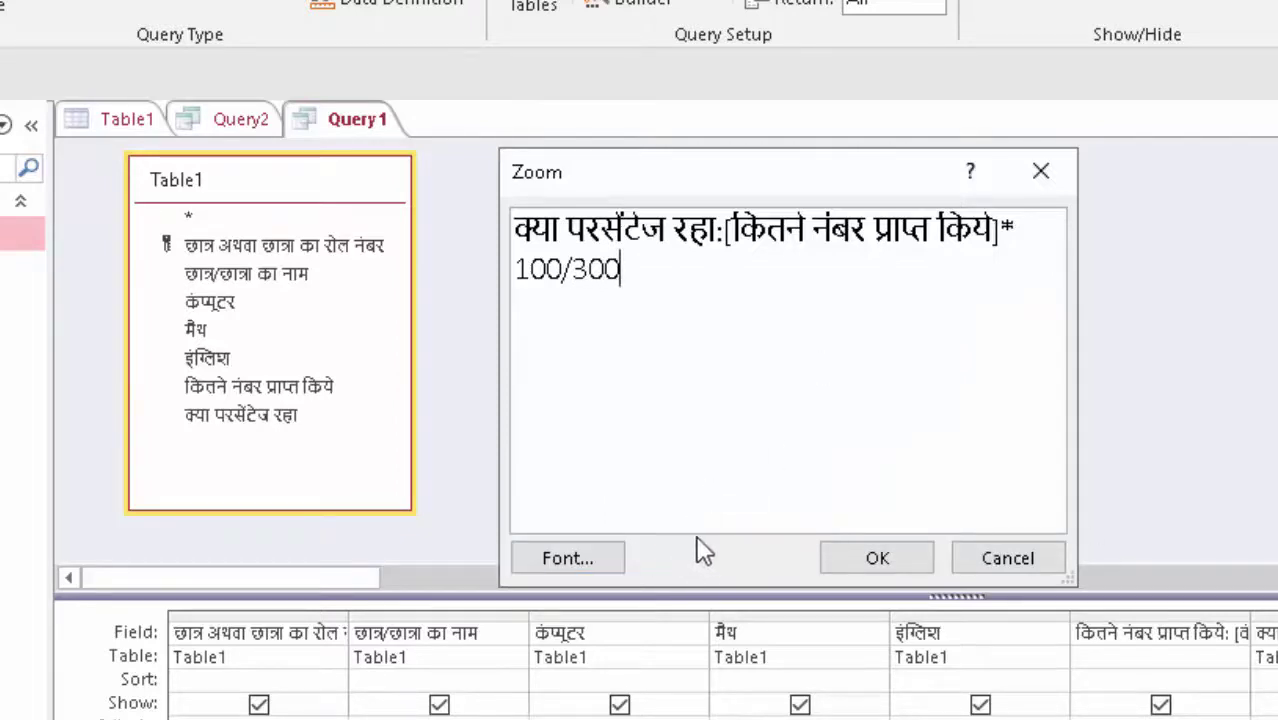
left_click(872, 557)
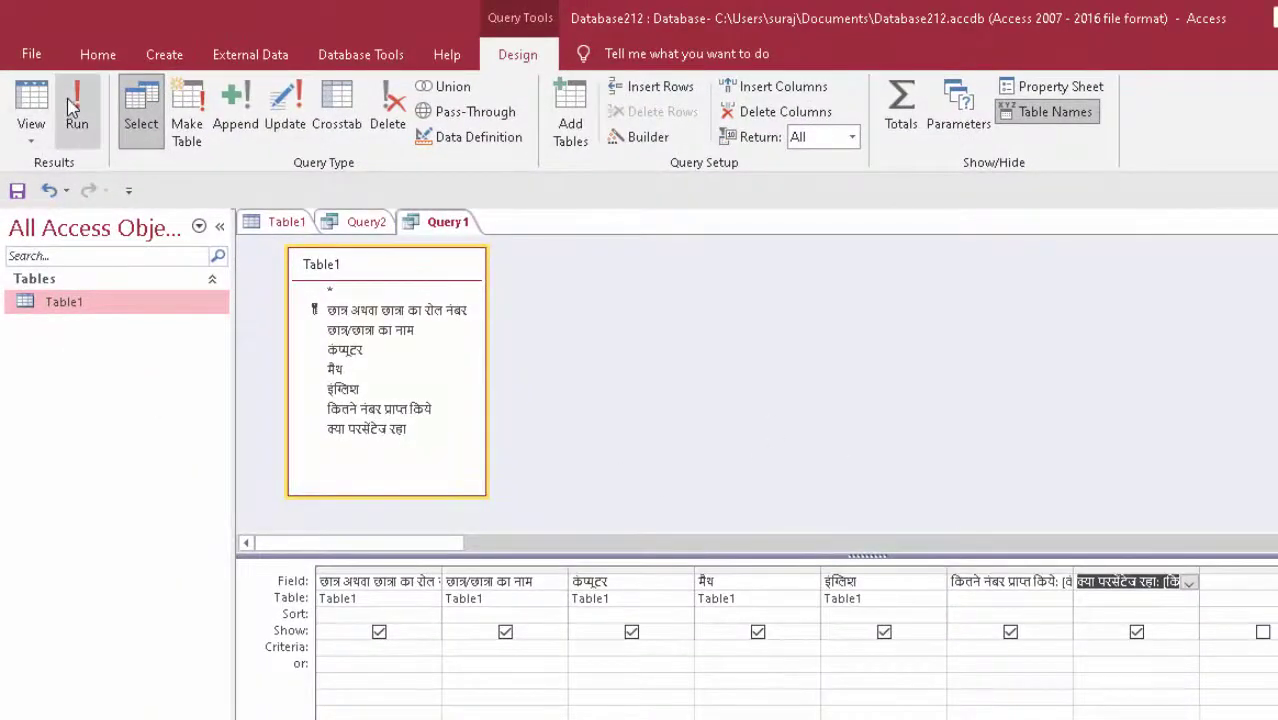
Step: Run the query and widen the total and percentage columns to show values like 192 and 64
left_click(74, 108)
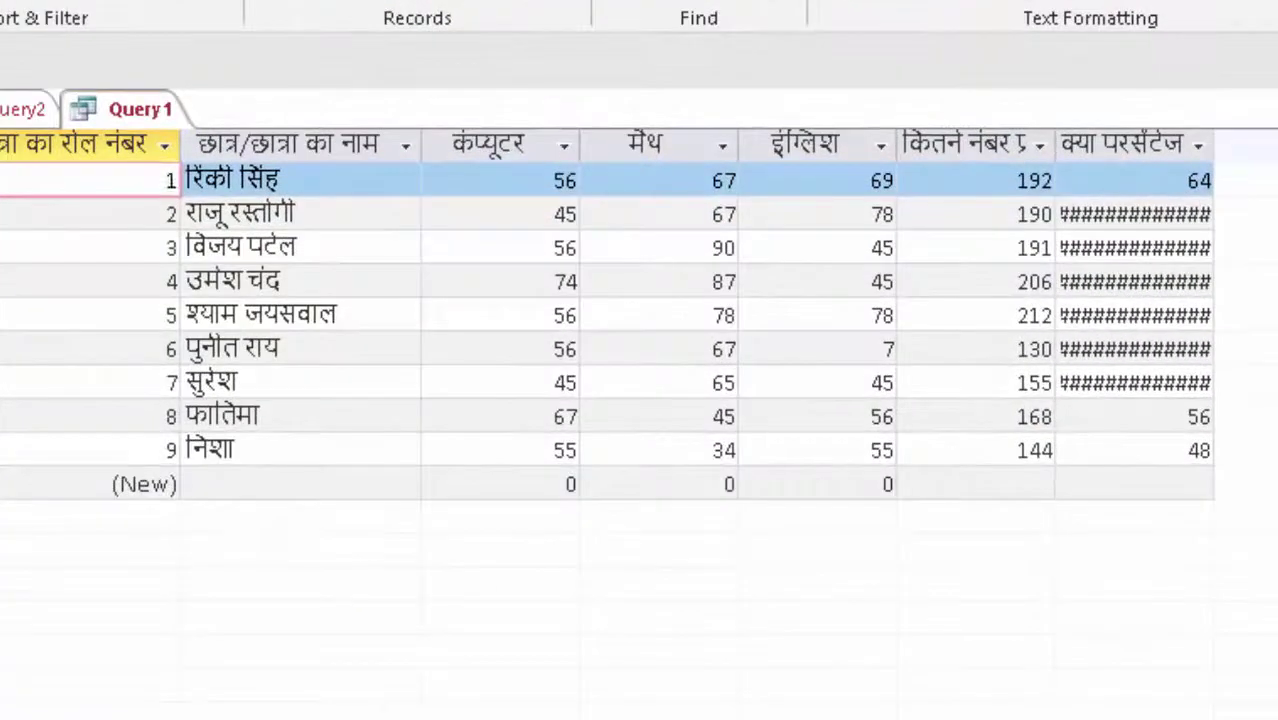
double_click(1213, 144)
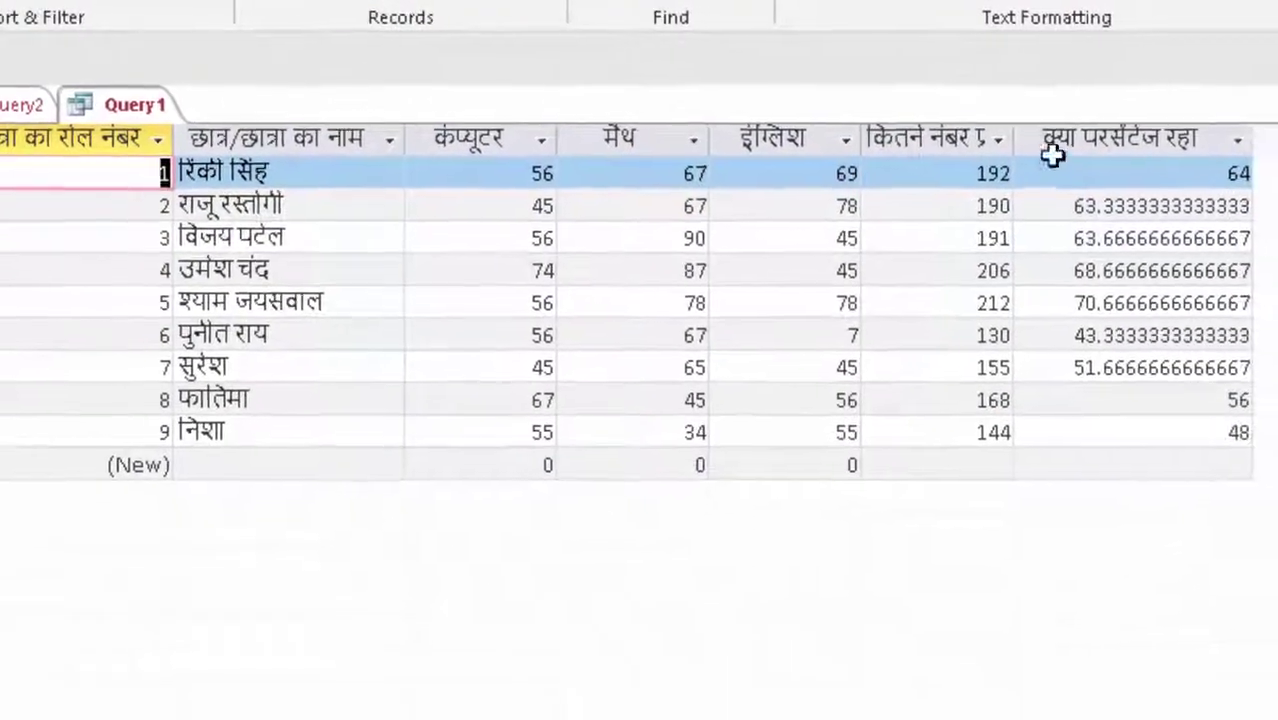
left_click_drag(1038, 167, 1088, 167)
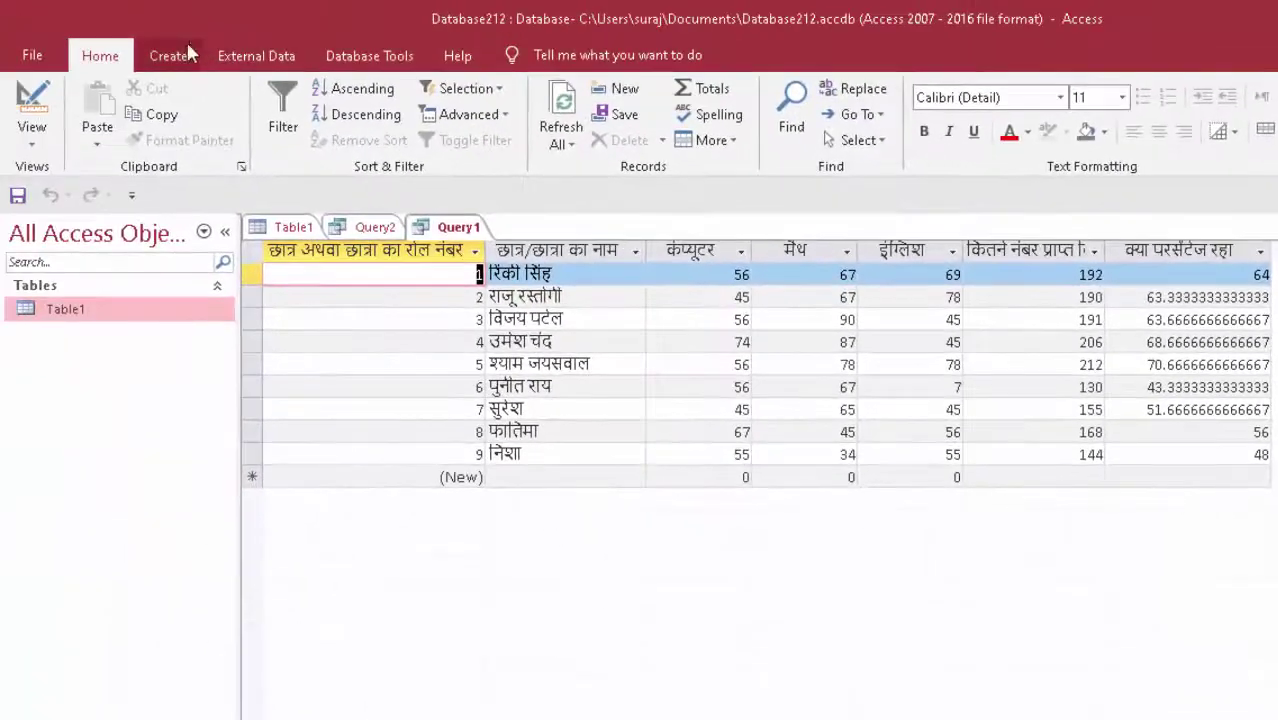
left_click(186, 56)
left_click(121, 58)
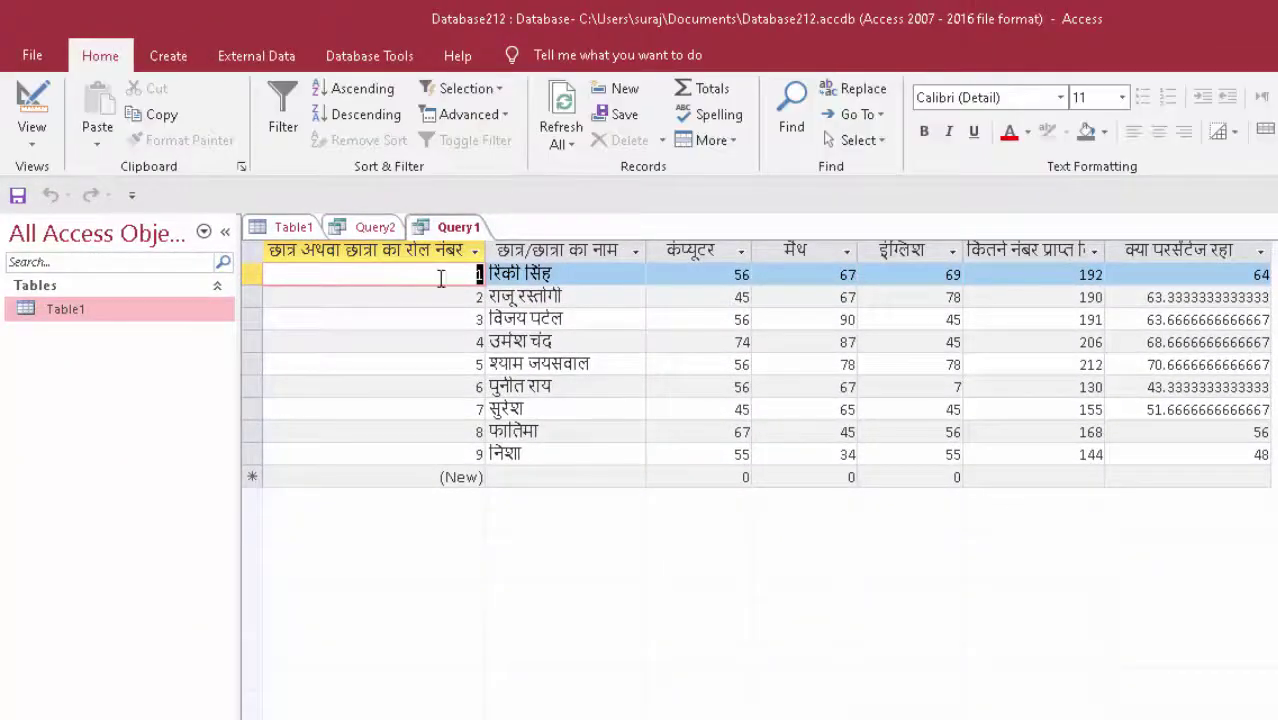
Step: Switch Query1 back to Design View and widen the calculated total and percentage columns
right_click(455, 234)
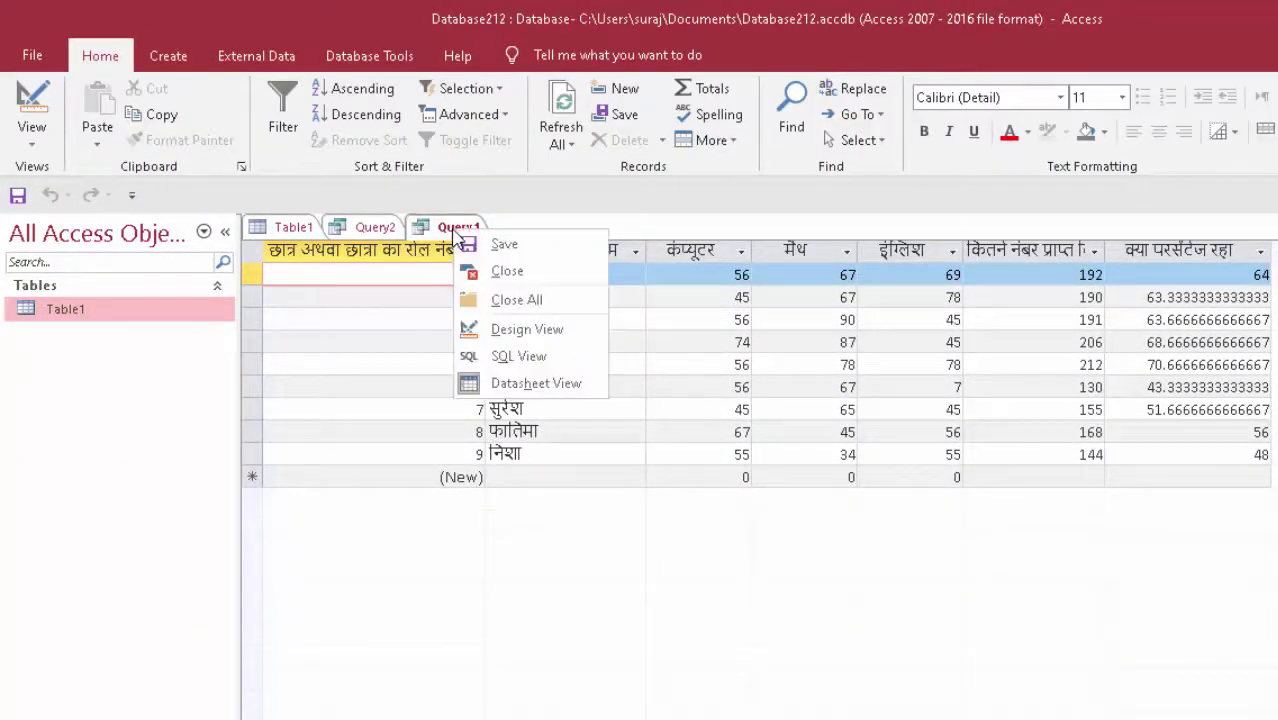
left_click(522, 330)
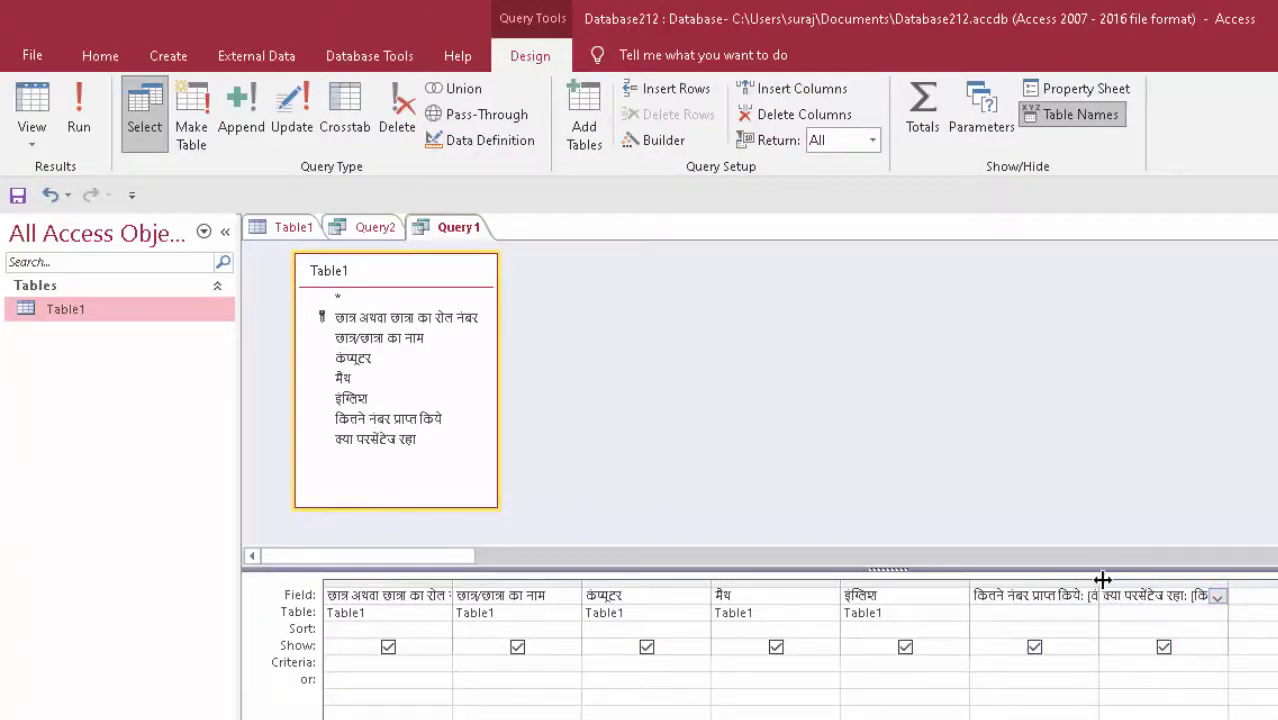
left_click_drag(1102, 580, 1168, 620)
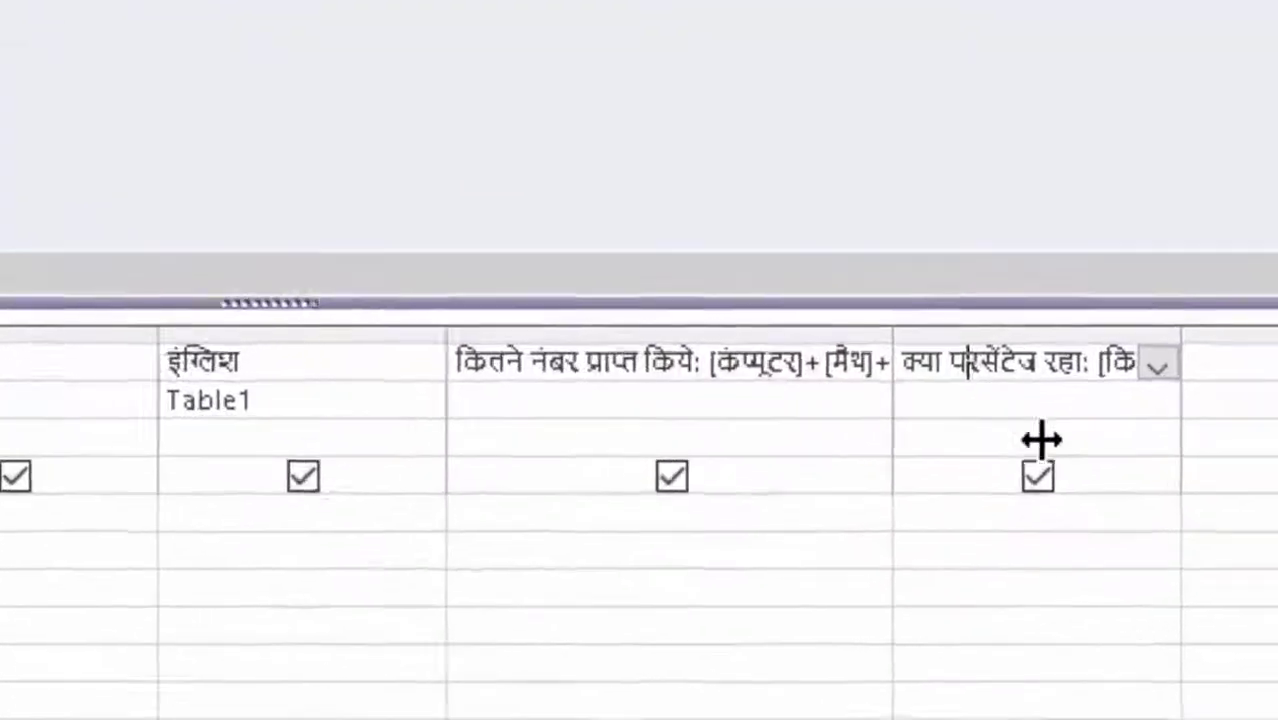
left_click_drag(1166, 584, 1235, 631)
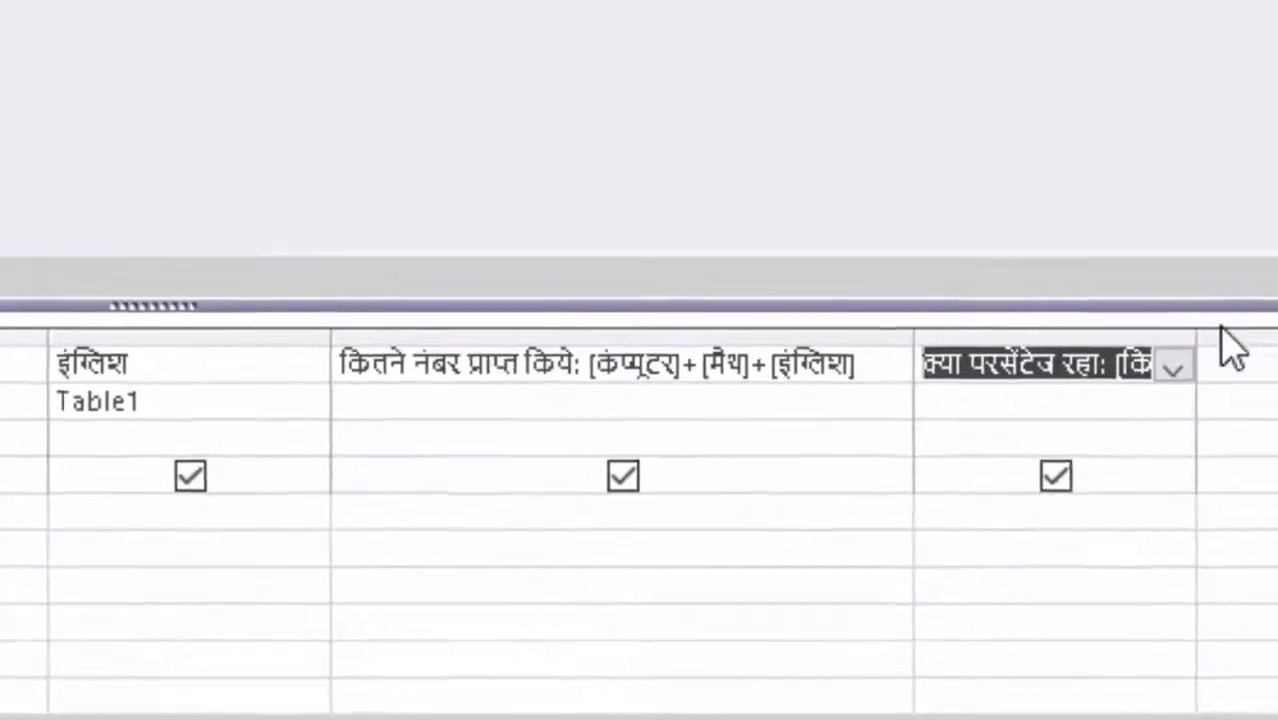
left_click_drag(1070, 371, 1262, 490)
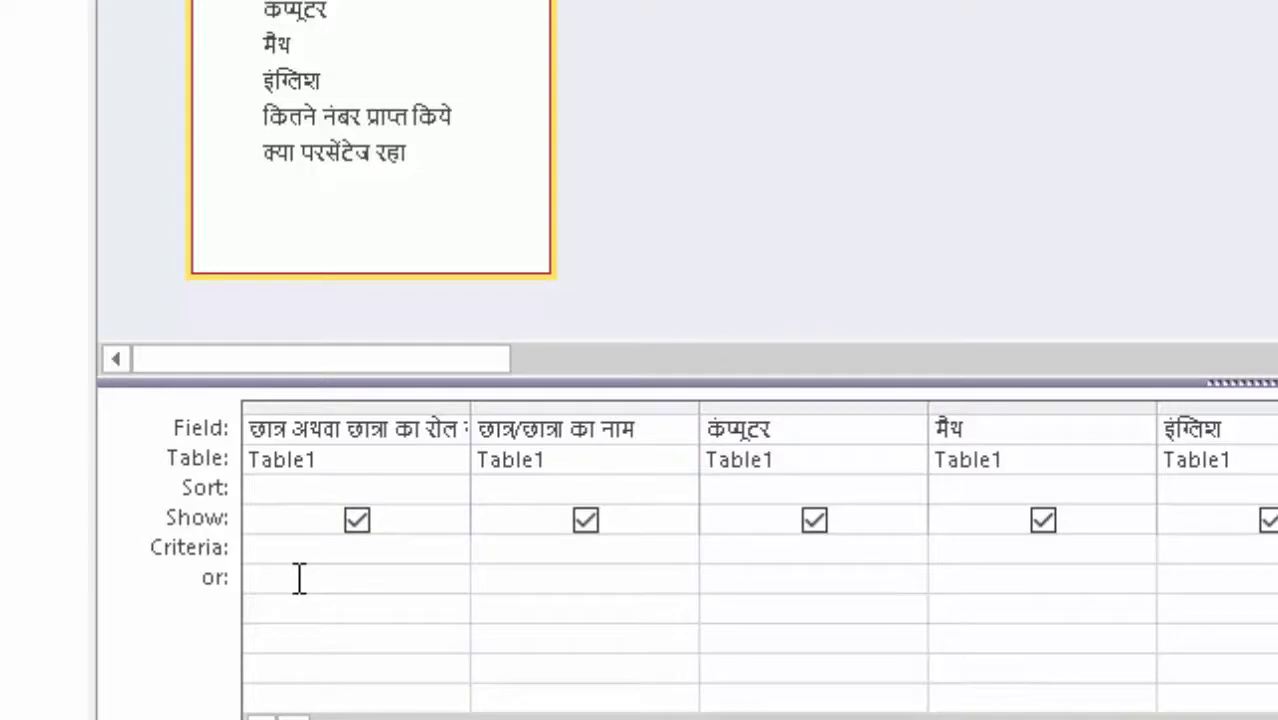
Step: Enter the student's name in Hindi as the name criterion and run it, returning total 144, 48%
left_click(515, 583)
type("n")
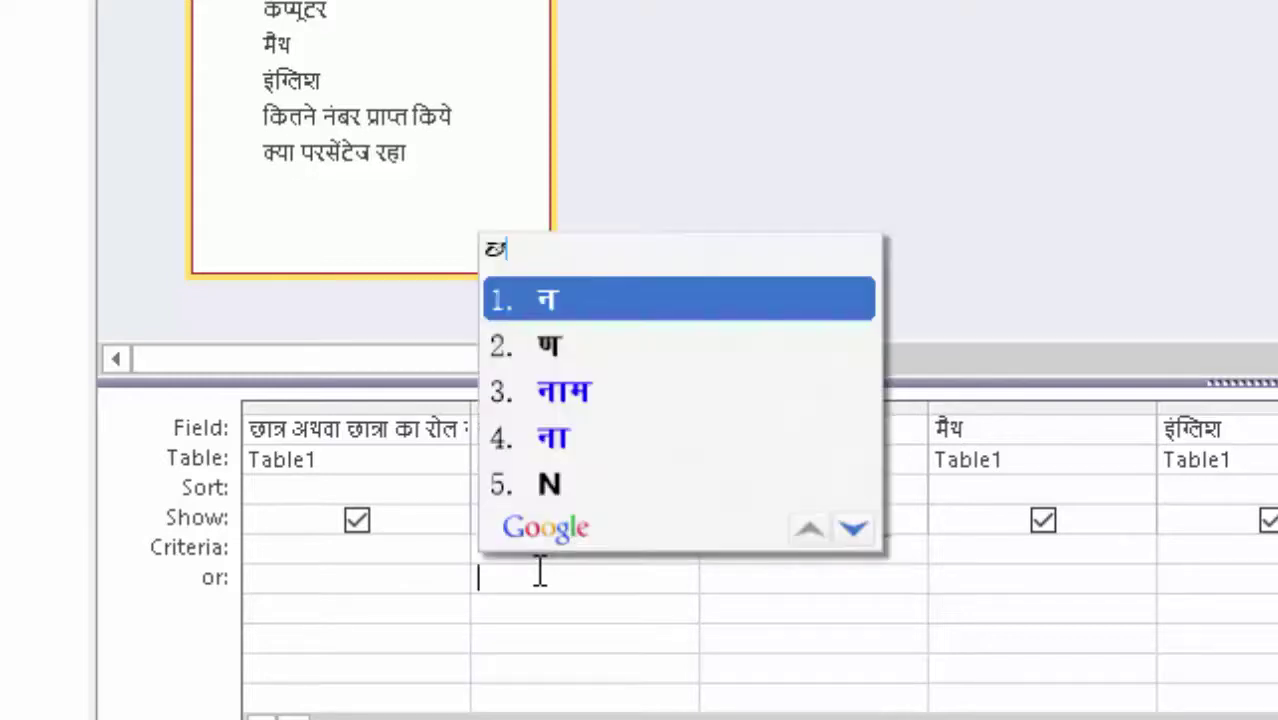
type("ish")
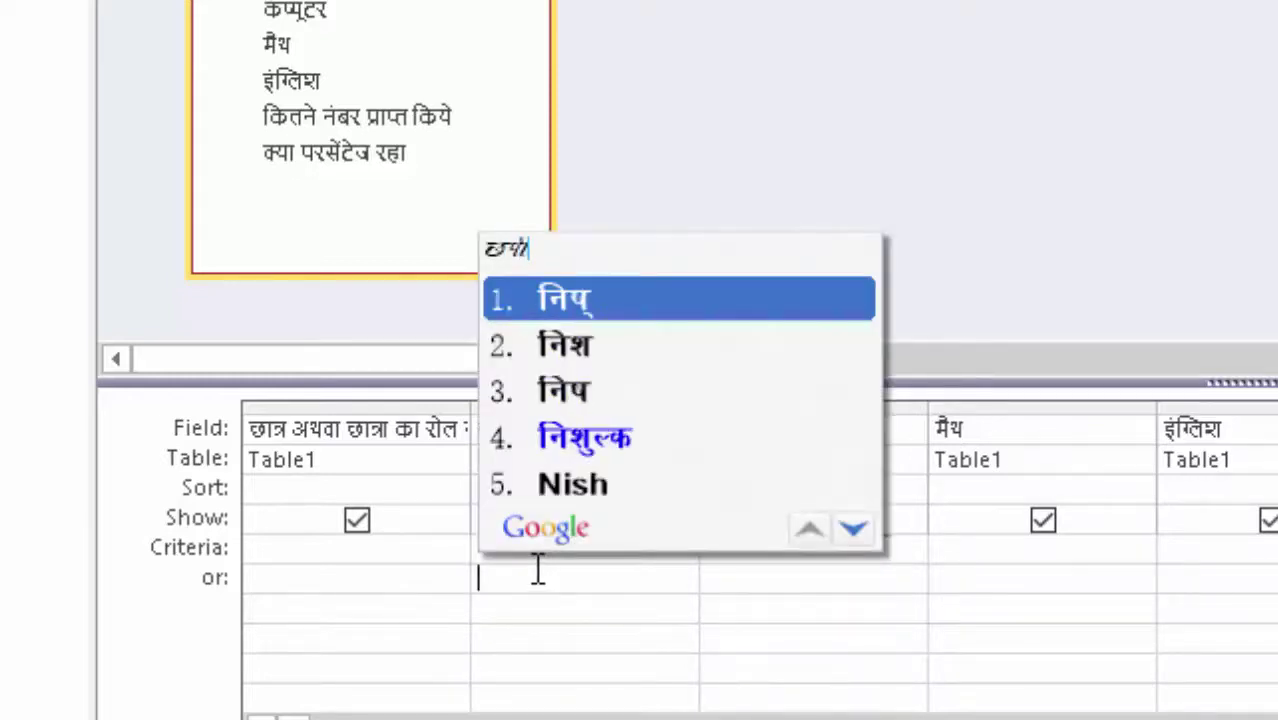
type("a")
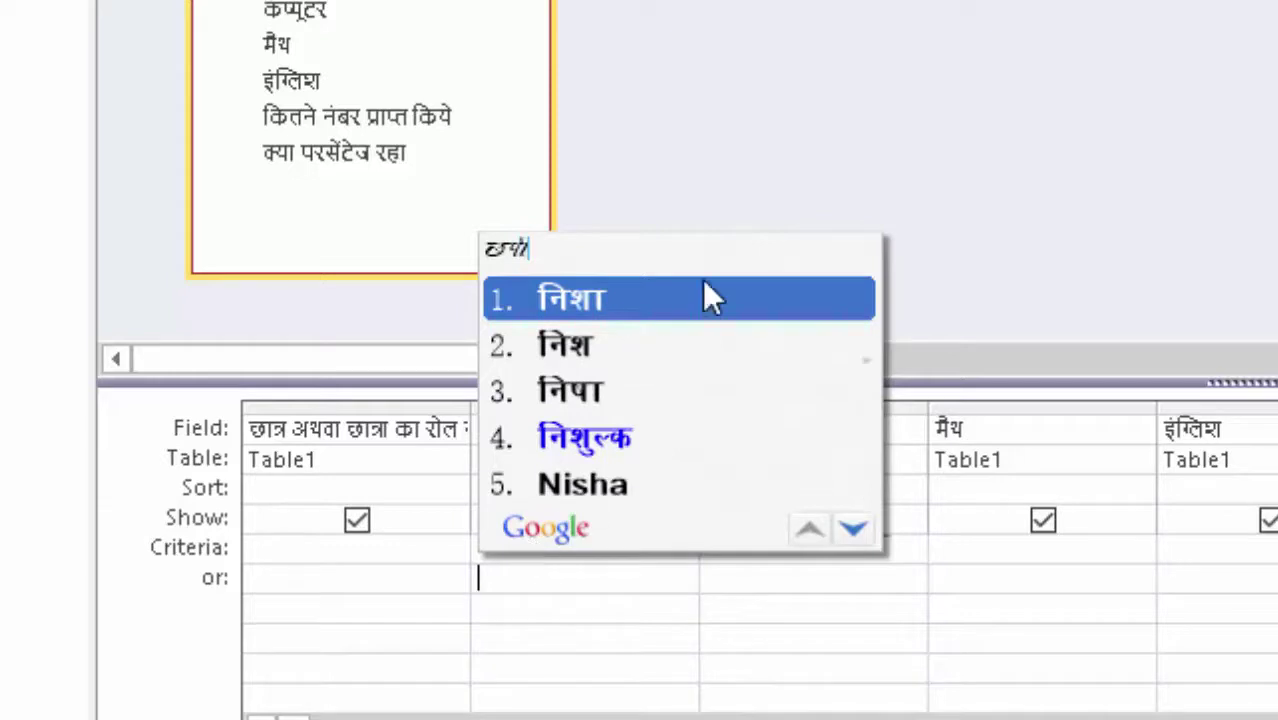
left_click(703, 305)
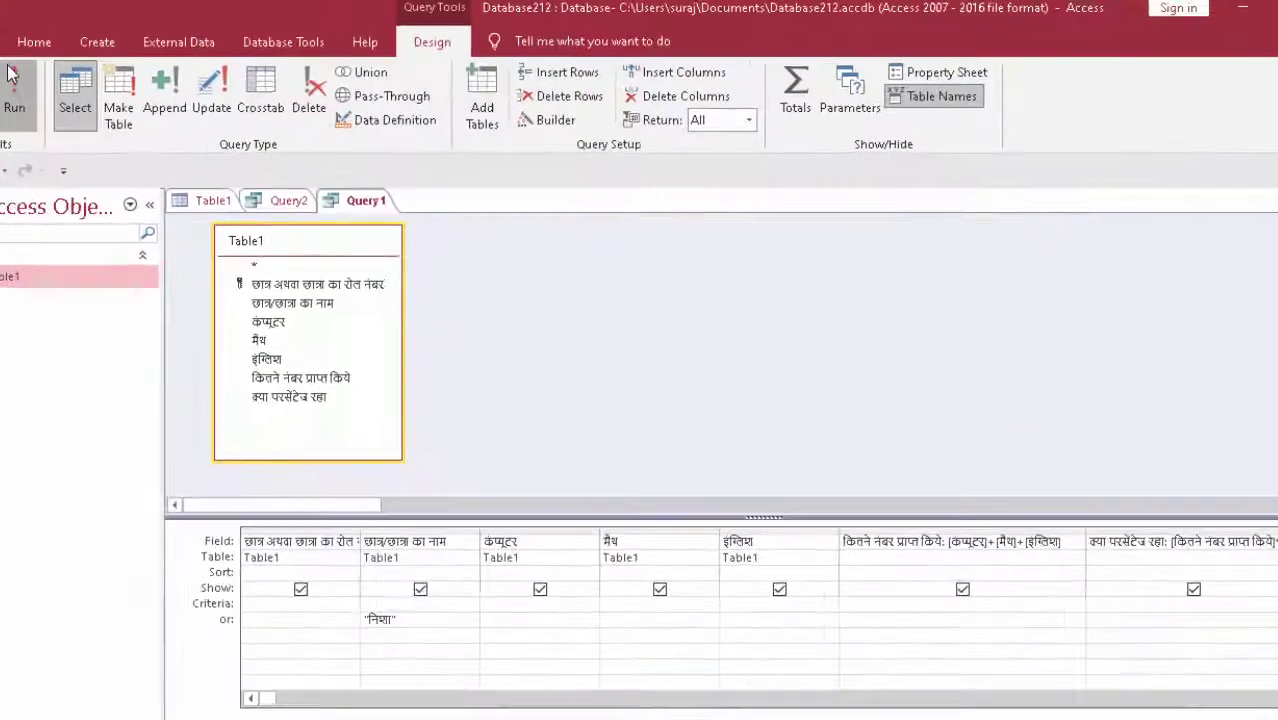
left_click(61, 68)
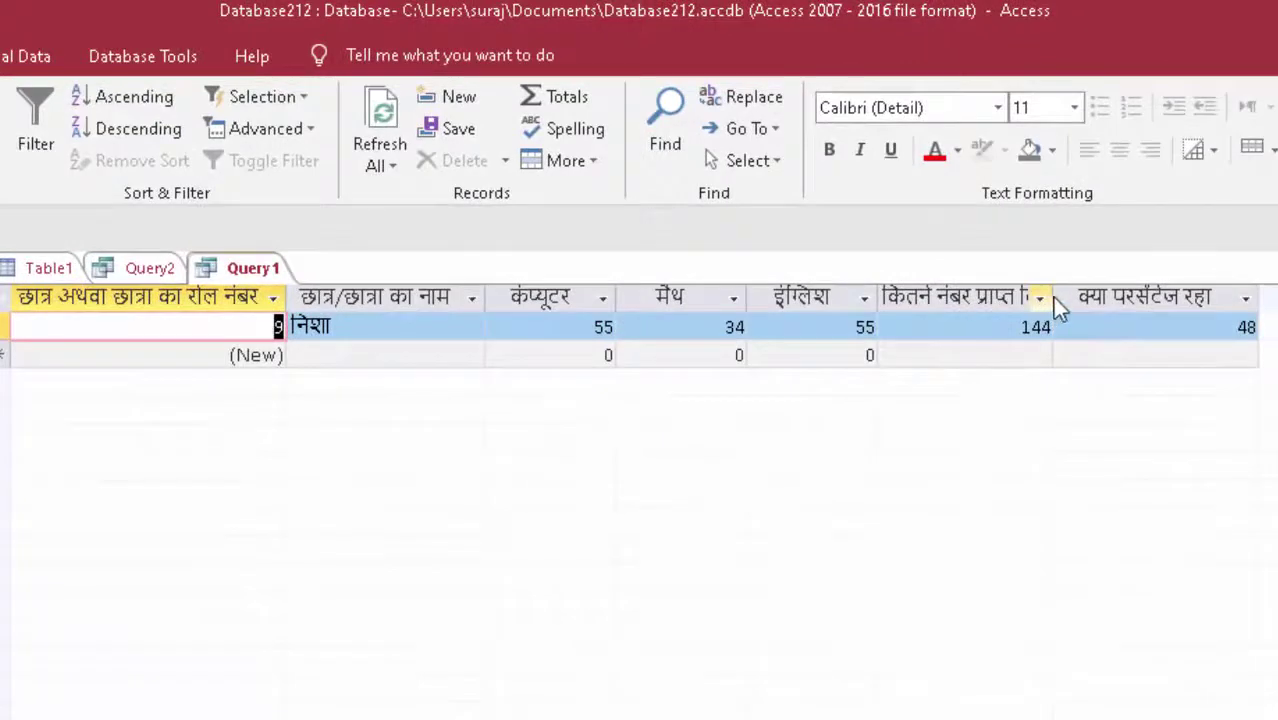
left_click_drag(1053, 298, 1083, 310)
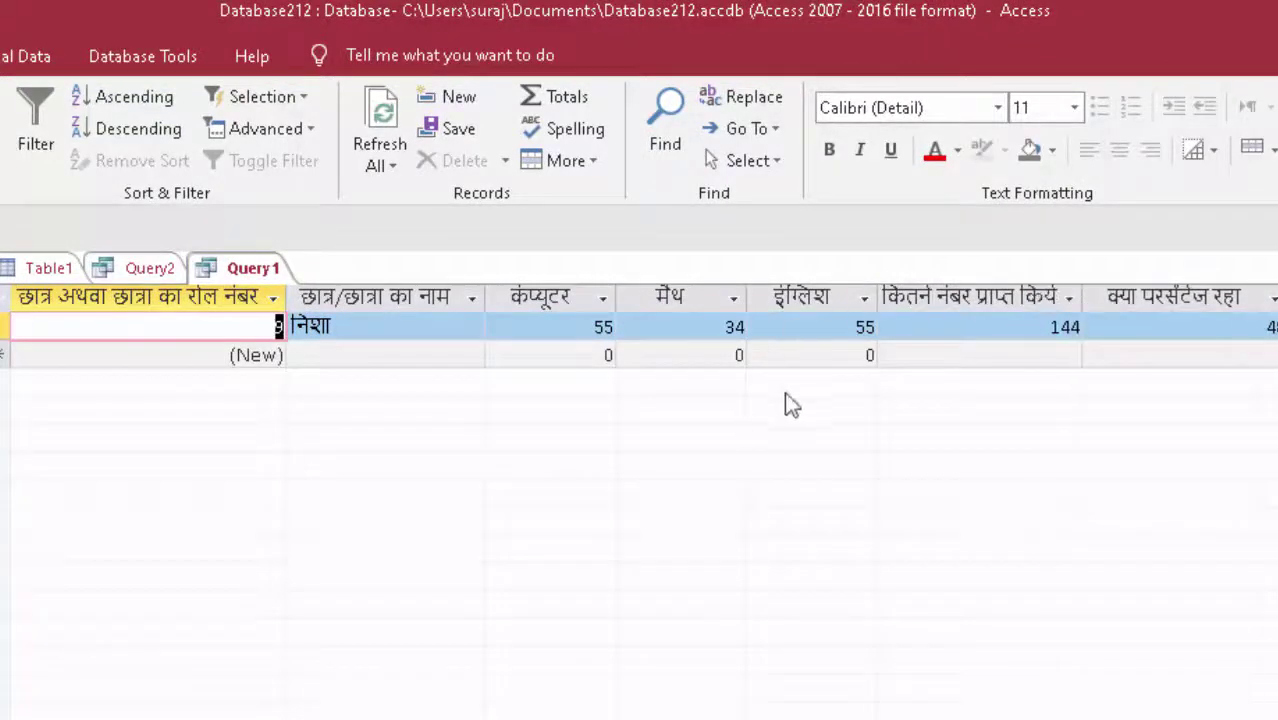